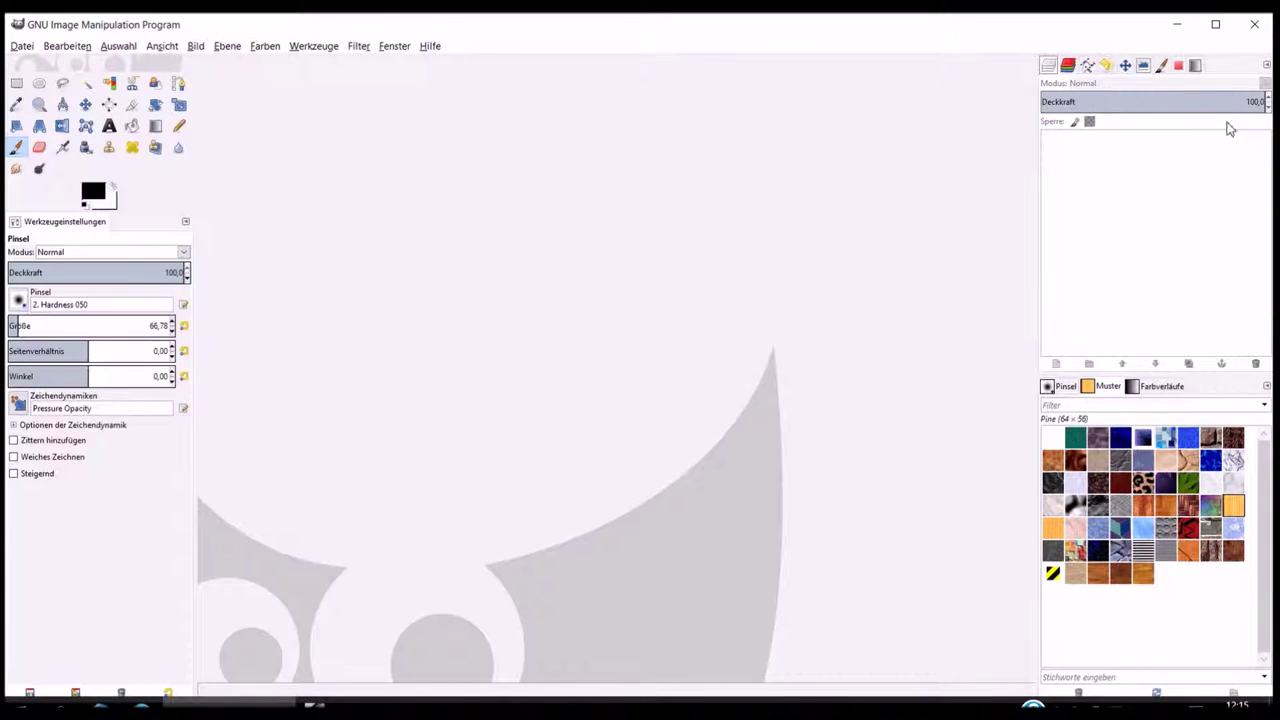
Step: Show the Layers dialog and create a new blank 800x600 image
click(395, 46)
mouse_move(438, 80)
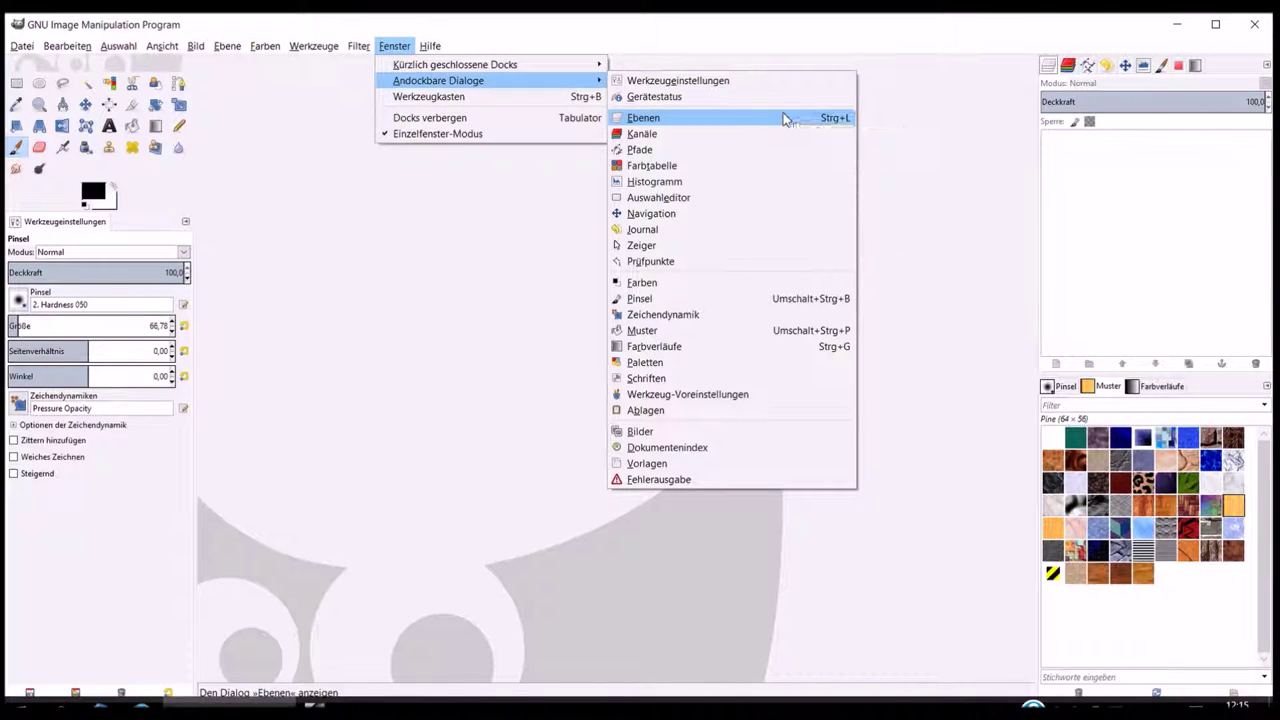
click(357, 47)
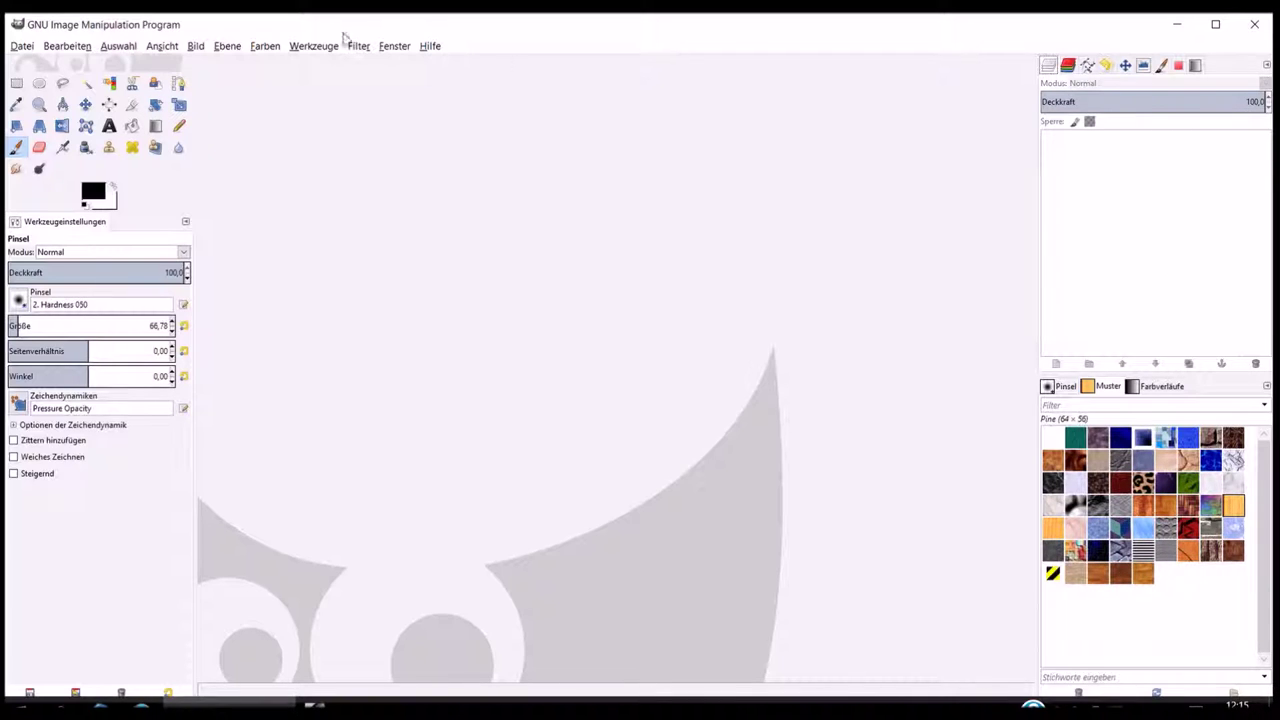
click(29, 50)
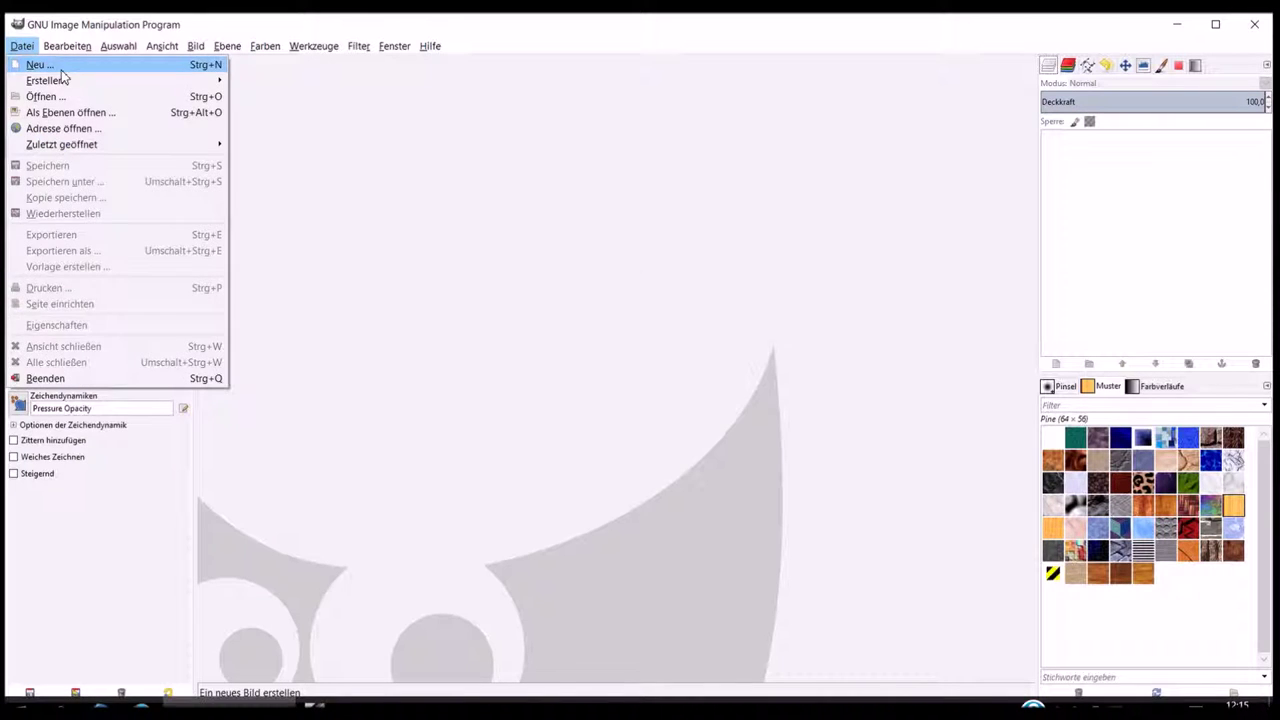
click(45, 64)
click(665, 330)
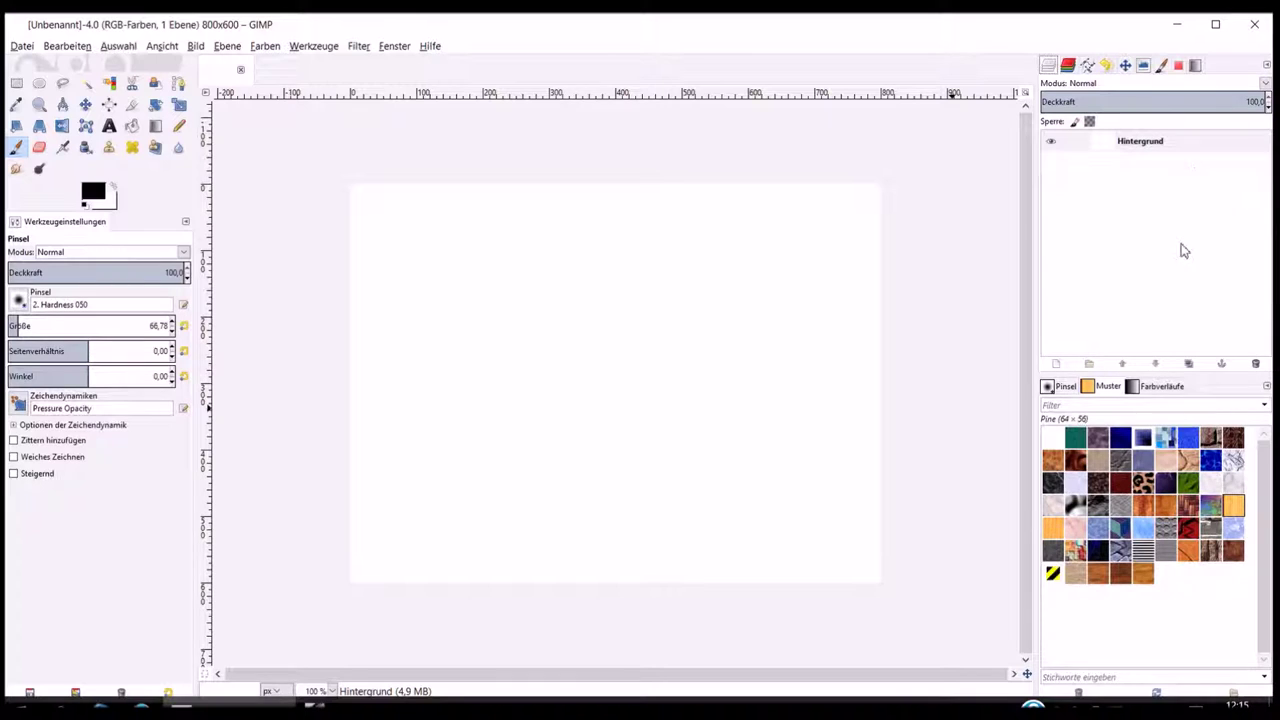
Step: Add two transparent-filled layers, Ebene and Ebene #1, above the Hintergrund layer
click(1059, 366)
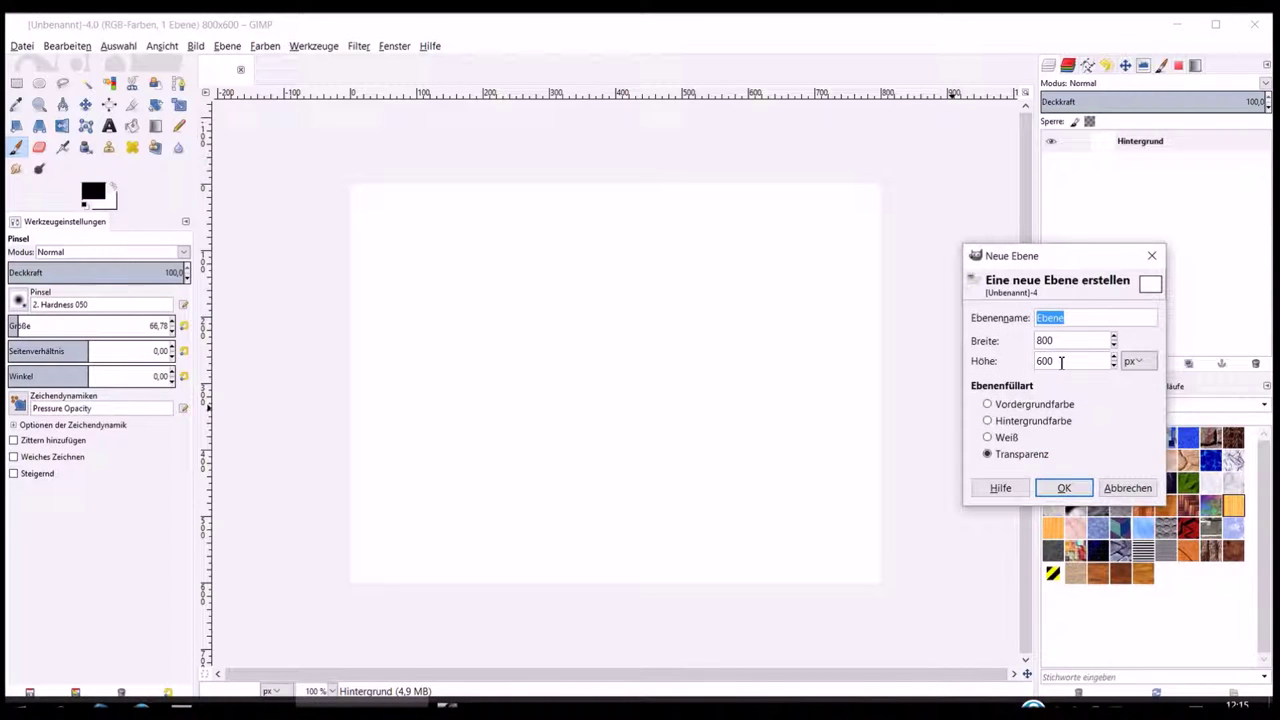
drag(1090, 258, 940, 213)
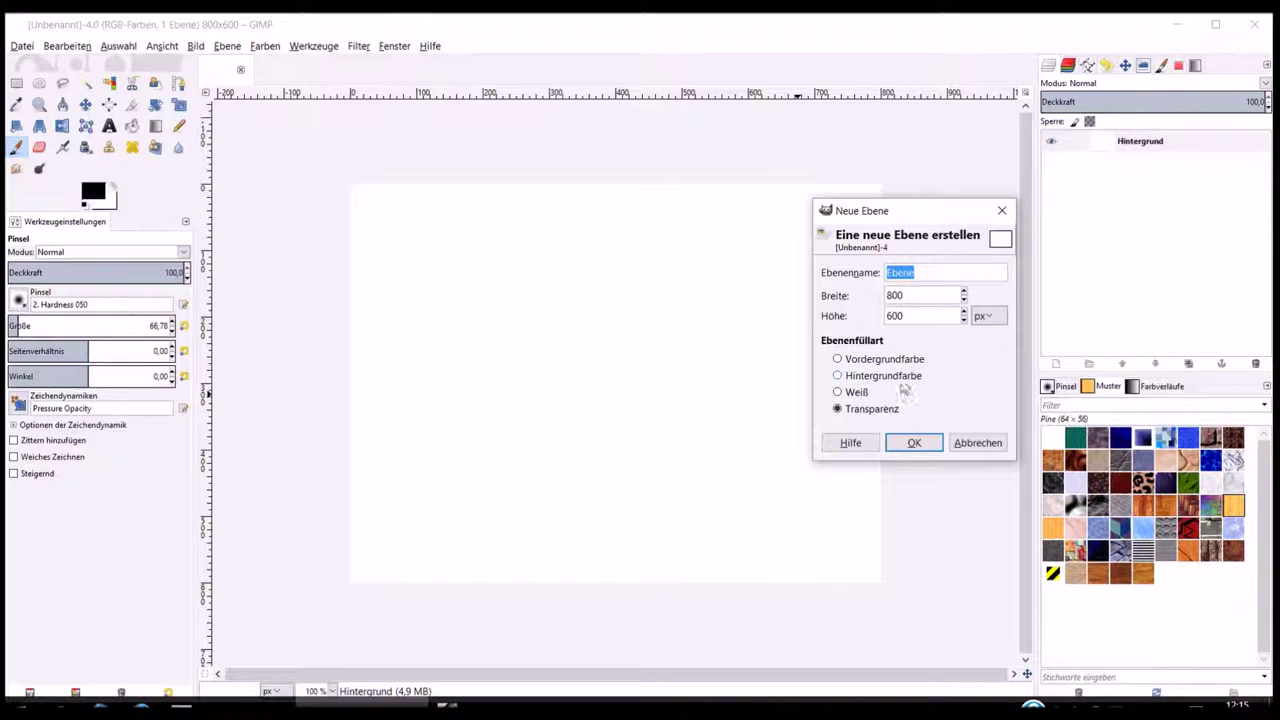
click(861, 416)
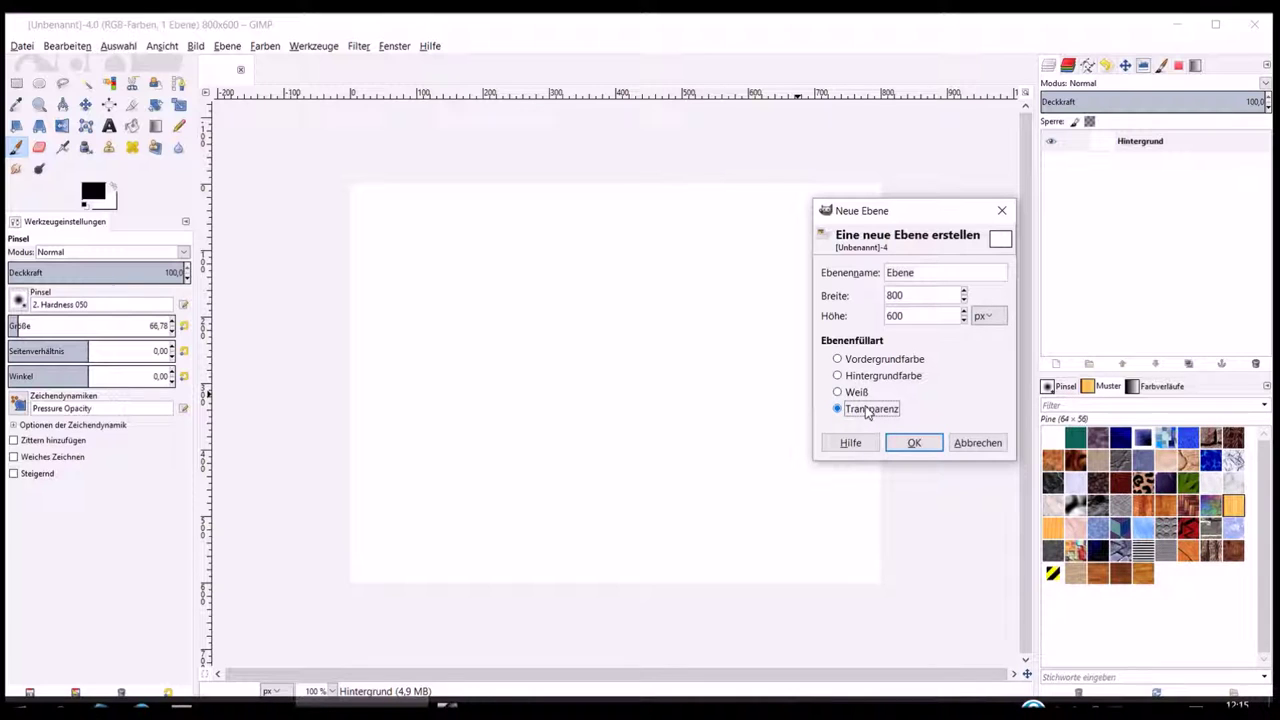
click(913, 444)
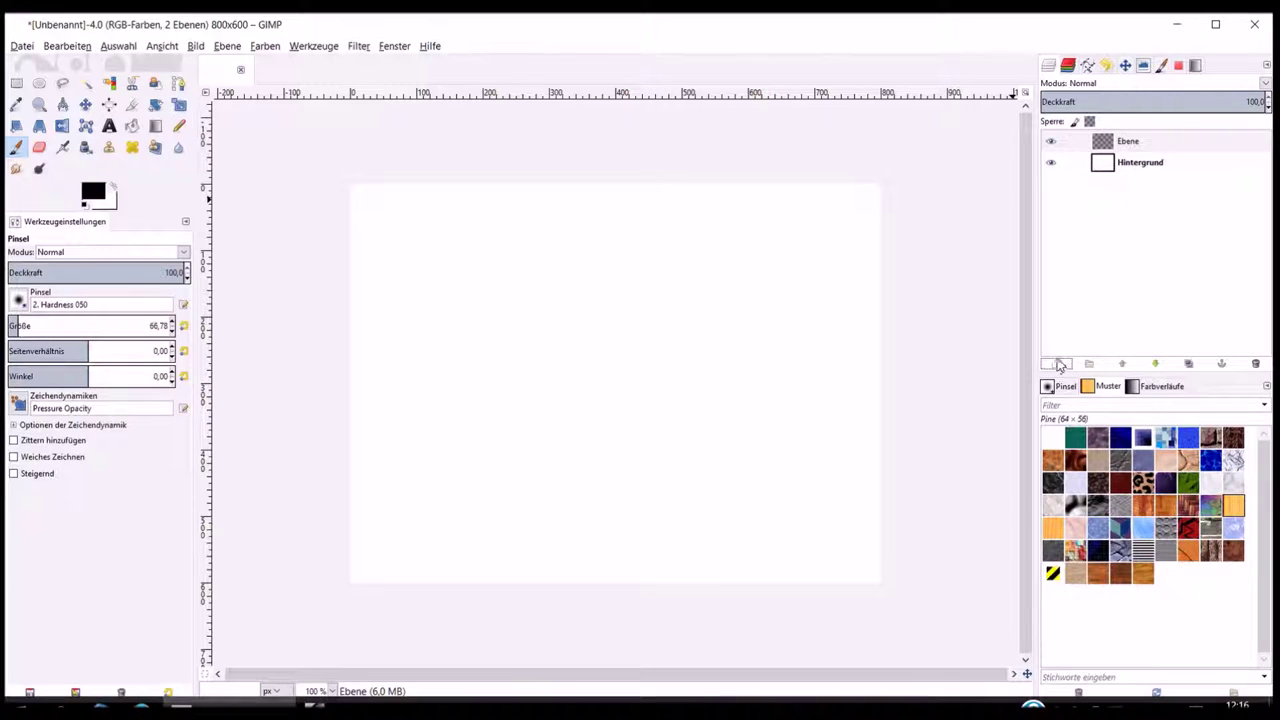
click(1065, 368)
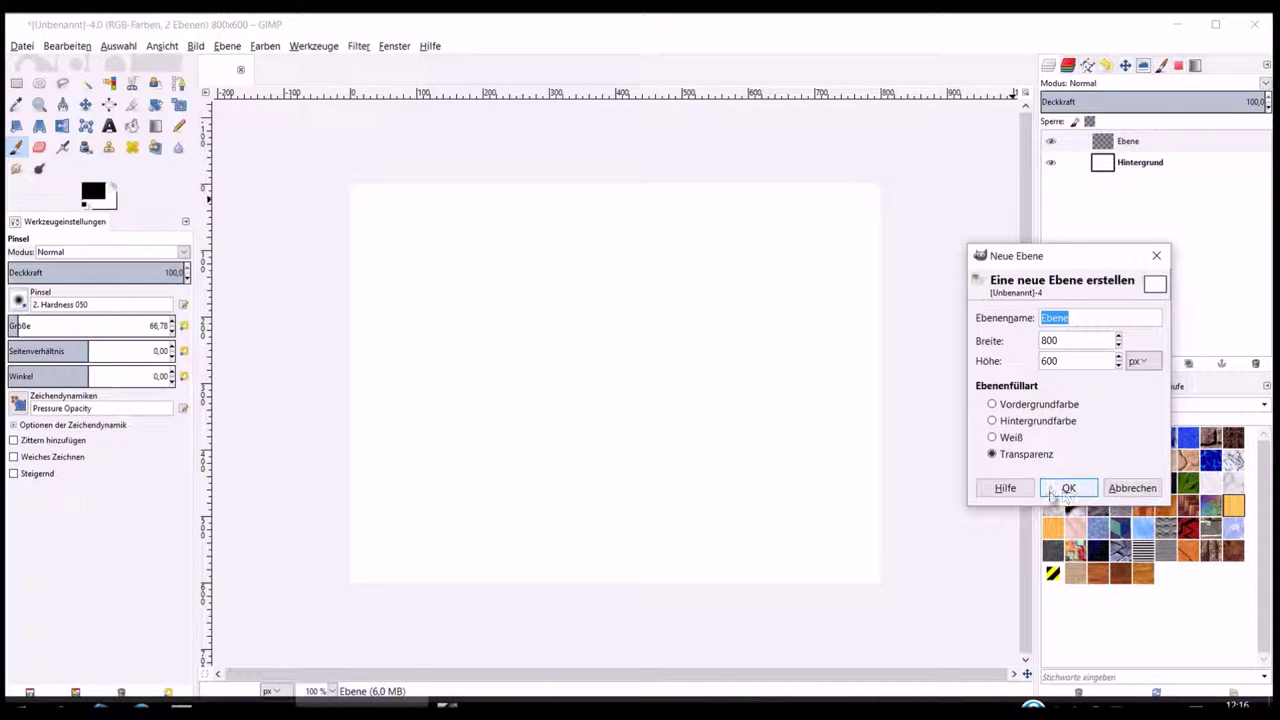
click(1069, 489)
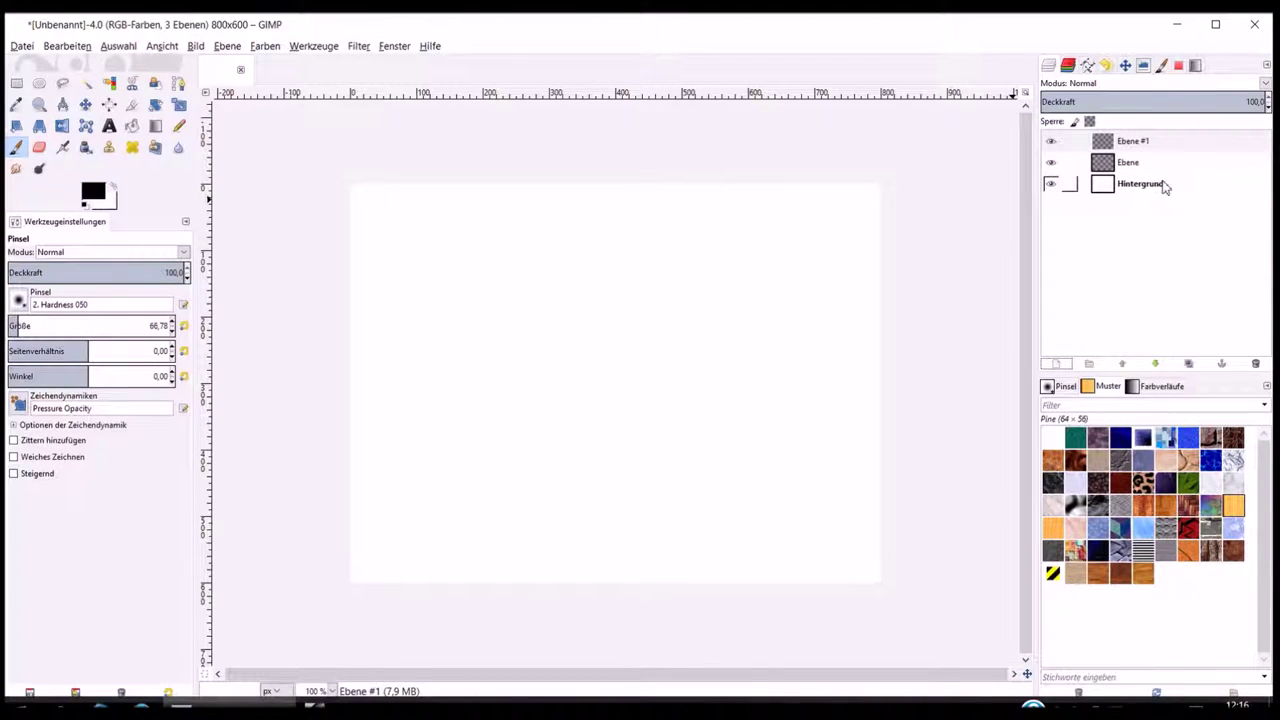
click(1133, 193)
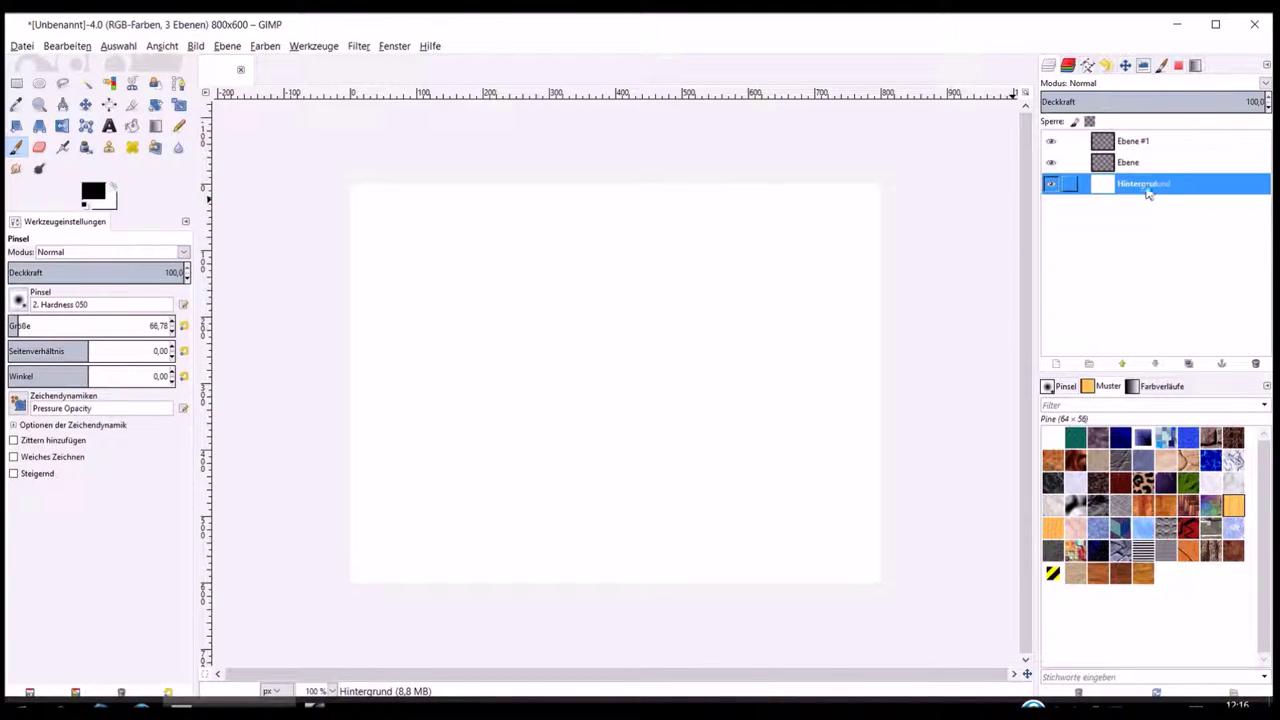
Step: Rename the Ebene layer to Quadrat in its layer properties
click(1138, 164)
click(1133, 163)
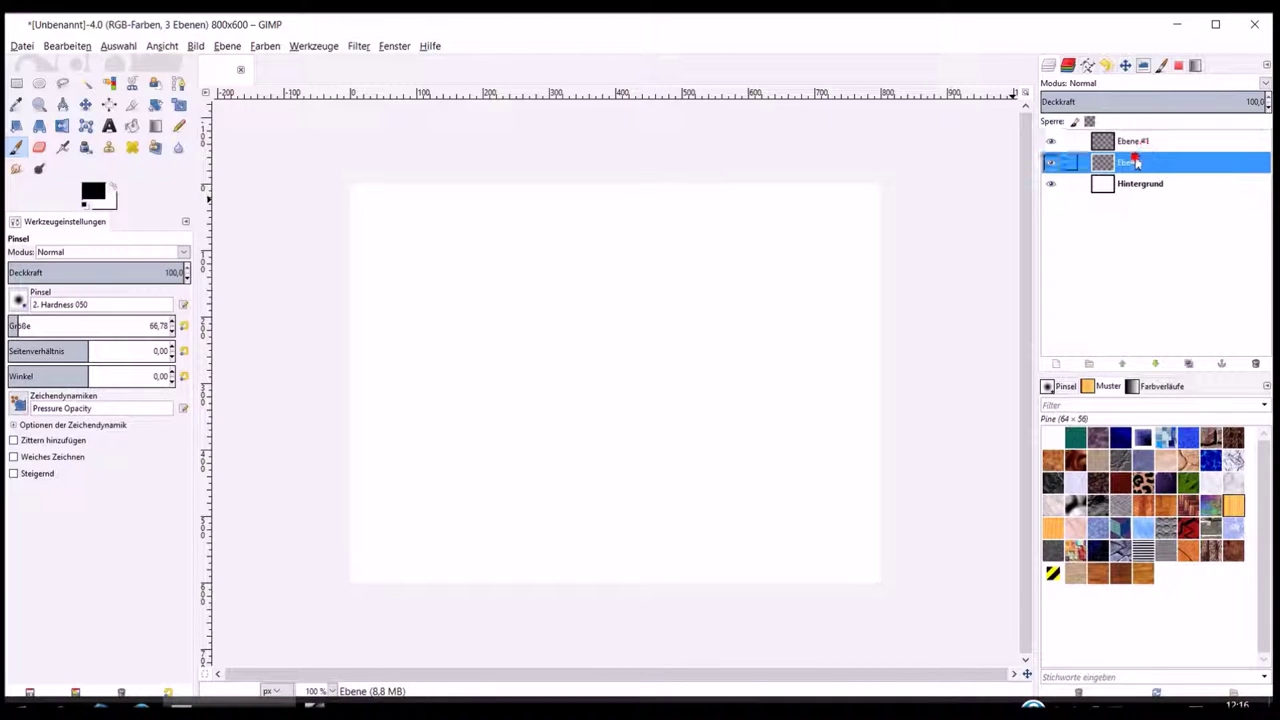
click(1149, 163)
right_click(1135, 170)
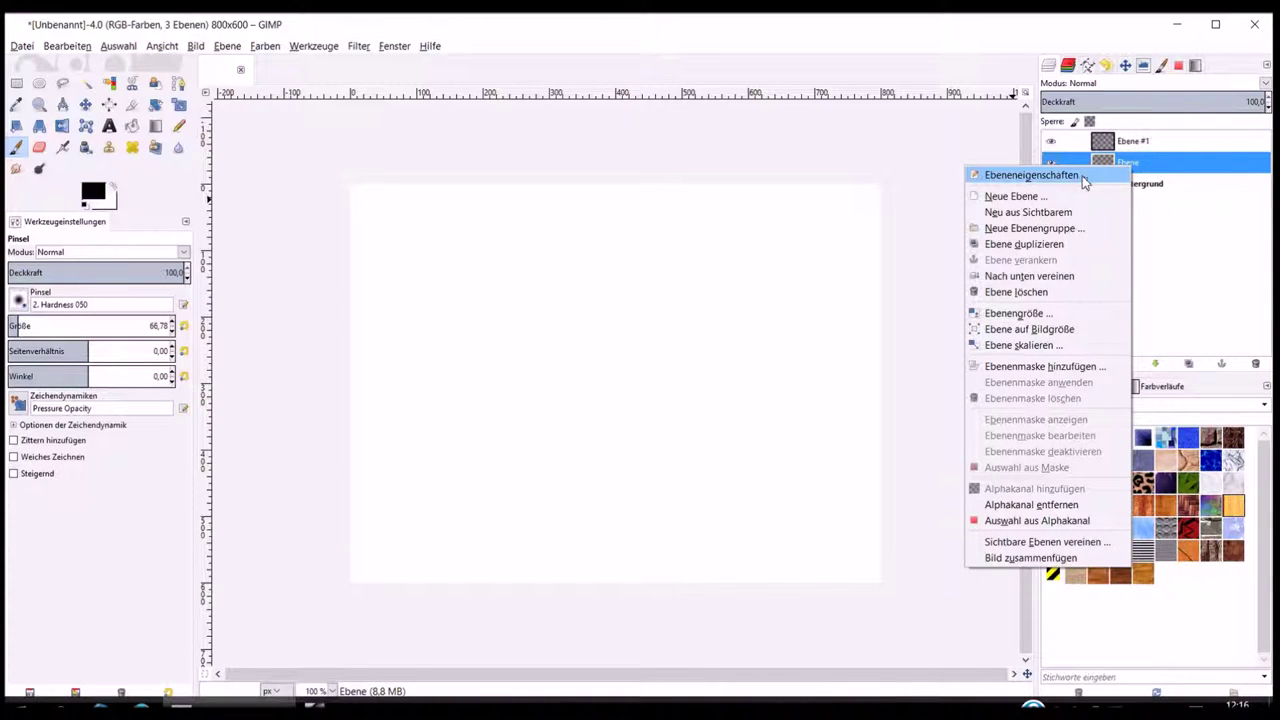
click(1101, 178)
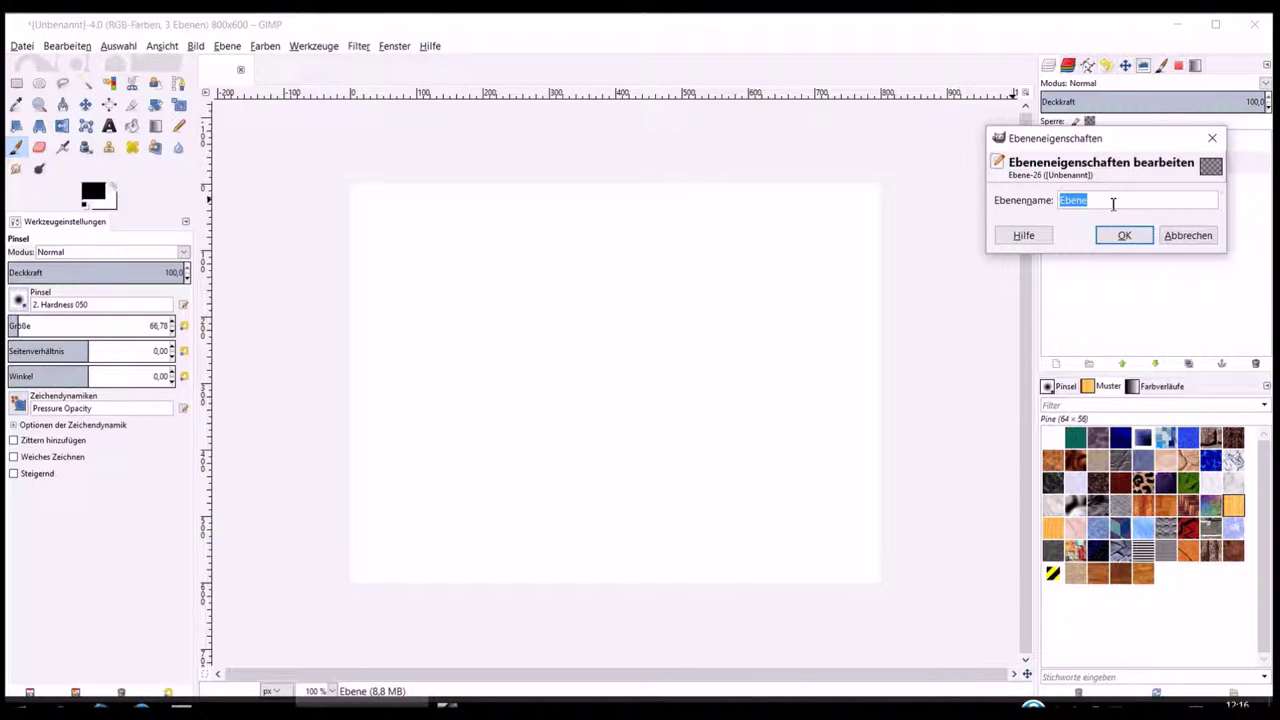
text(Qu)
click(1124, 236)
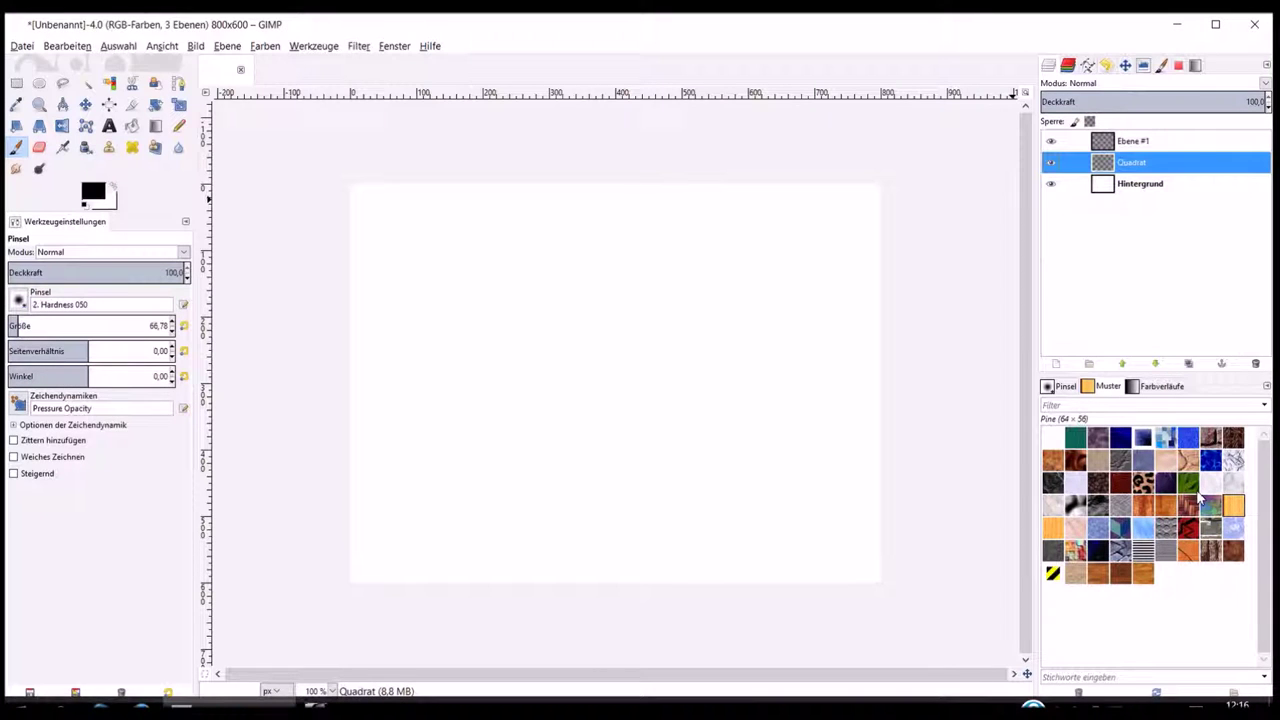
Step: Rename the Ebene #1 layer to Kreis, then make Quadrat the active layer
click(1173, 143)
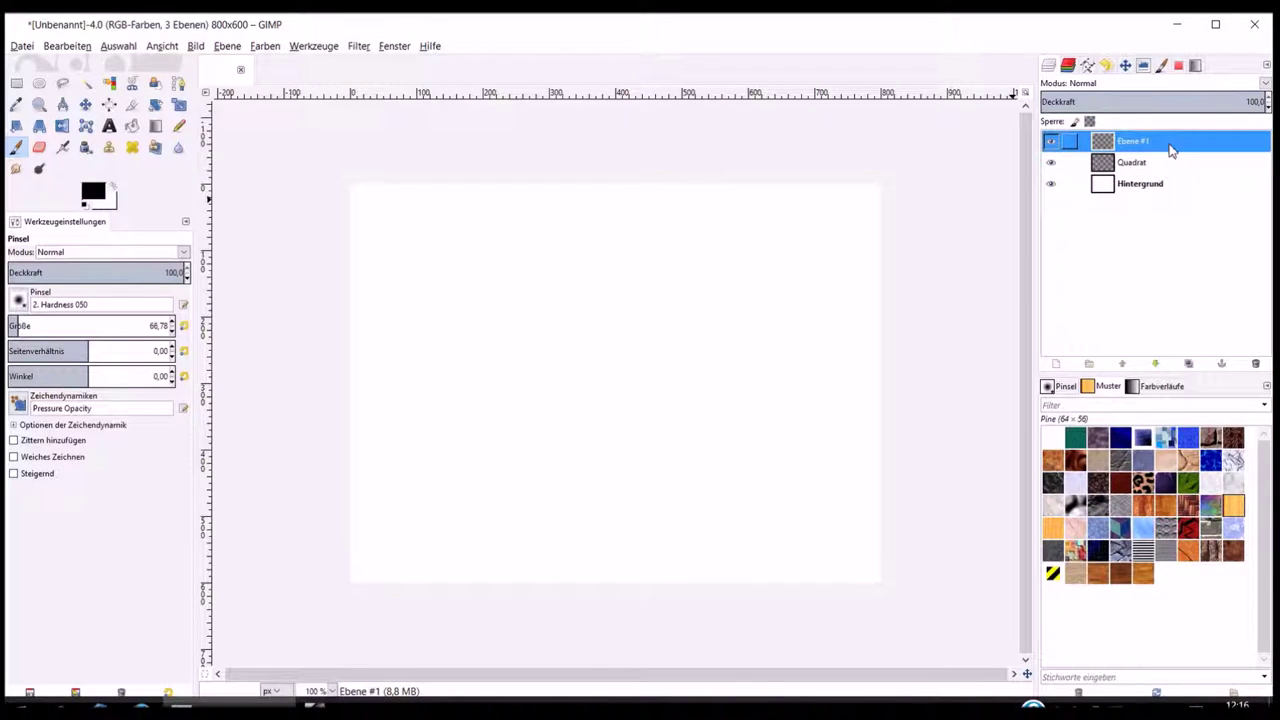
right_click(1171, 148)
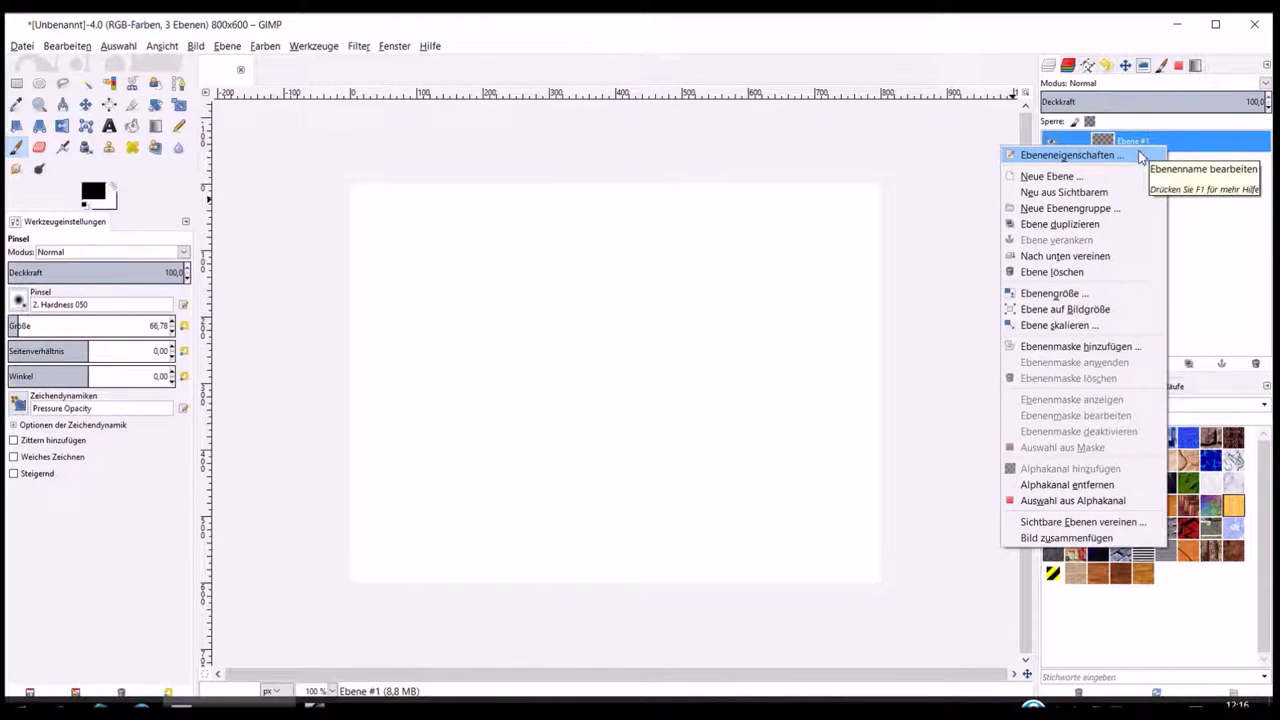
click(1140, 157)
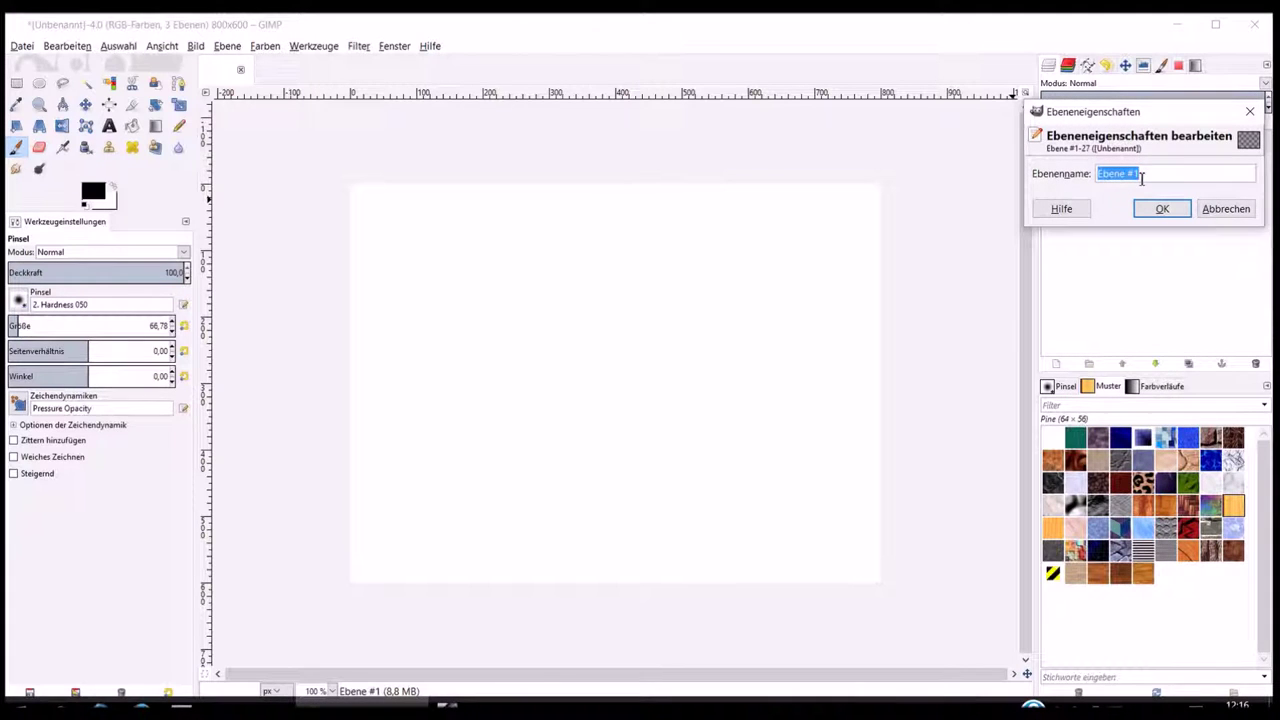
text(Kreis)
click(1165, 208)
click(1145, 167)
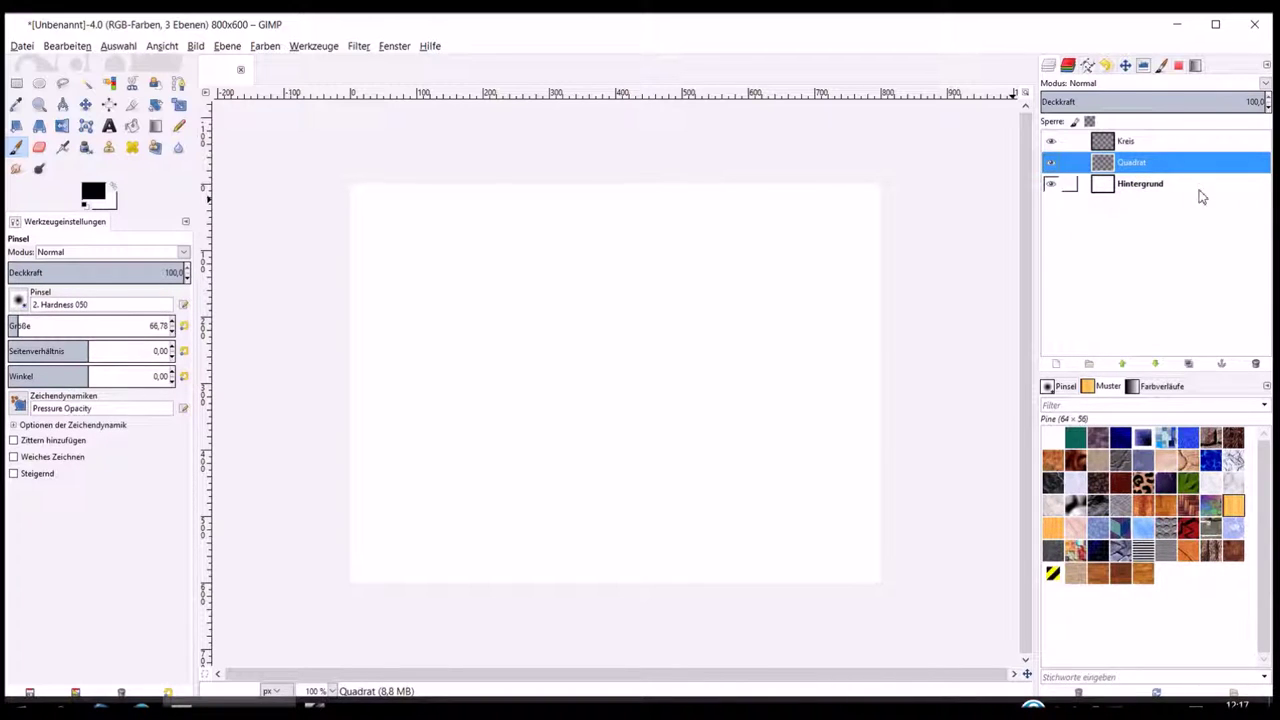
double_click(1145, 165)
Step: On the Quadrat layer, make a rectangular selection in the middle of the canvas
click(1192, 190)
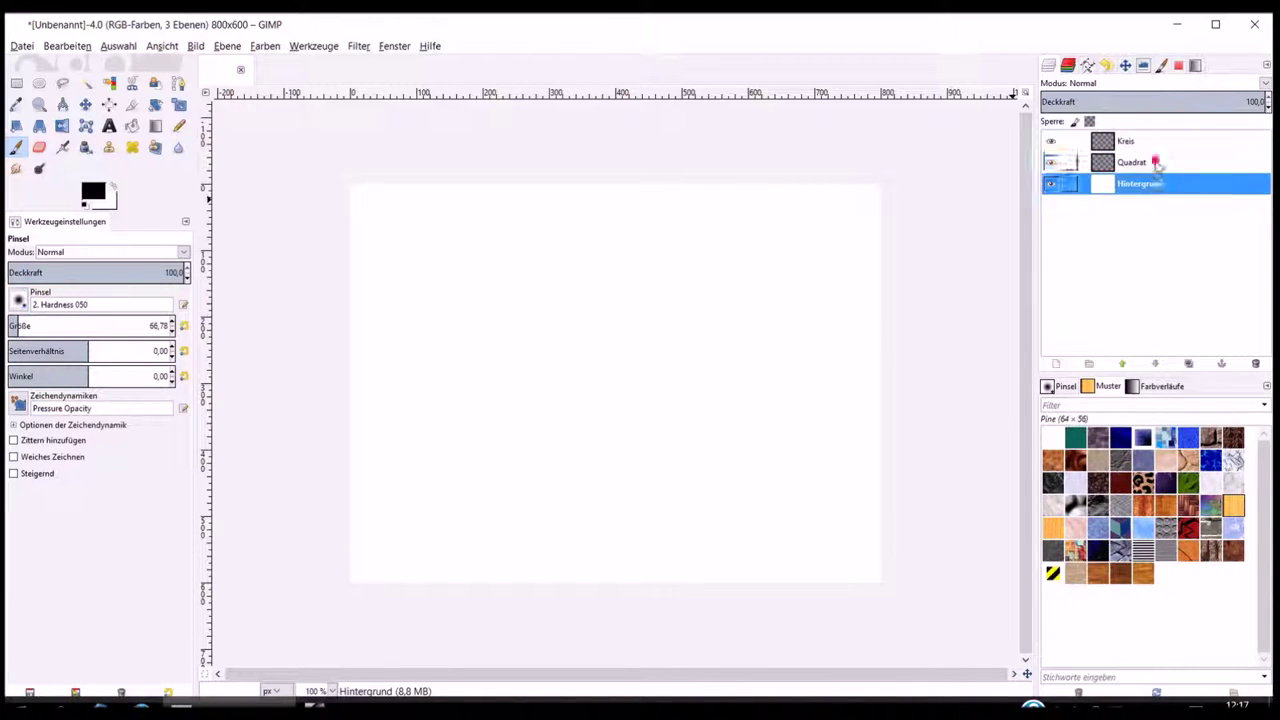
click(1188, 166)
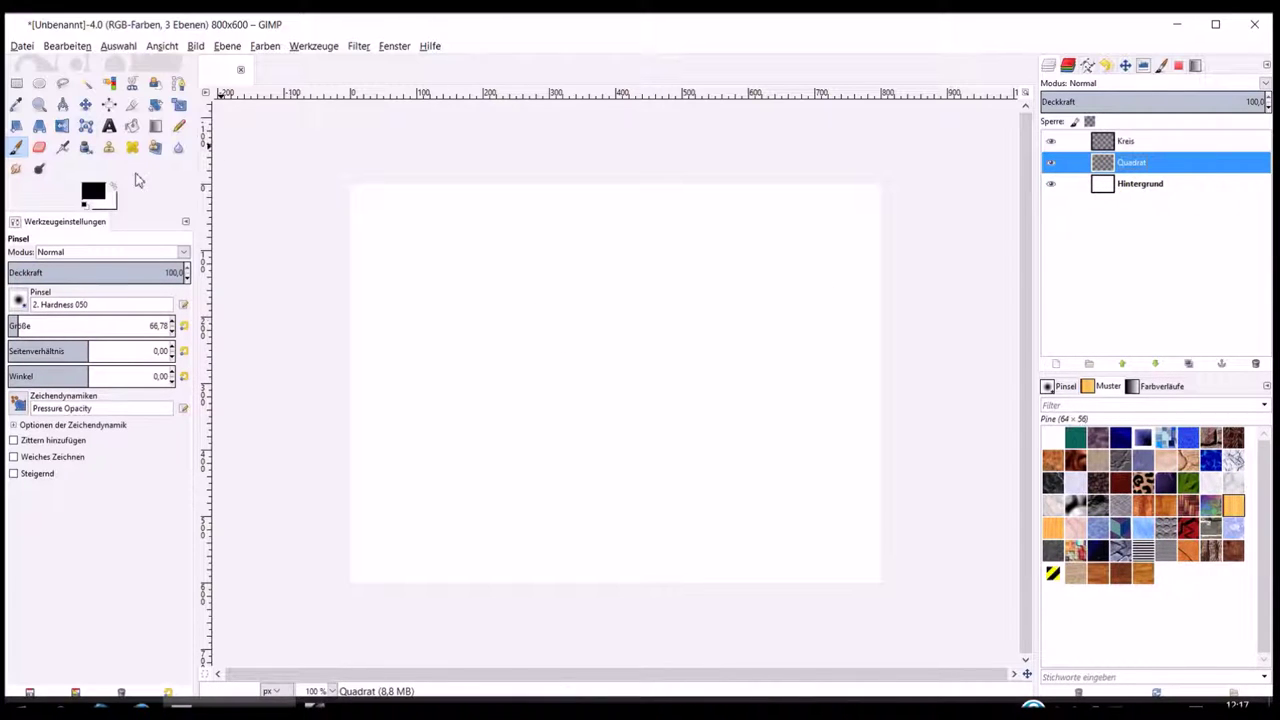
click(16, 83)
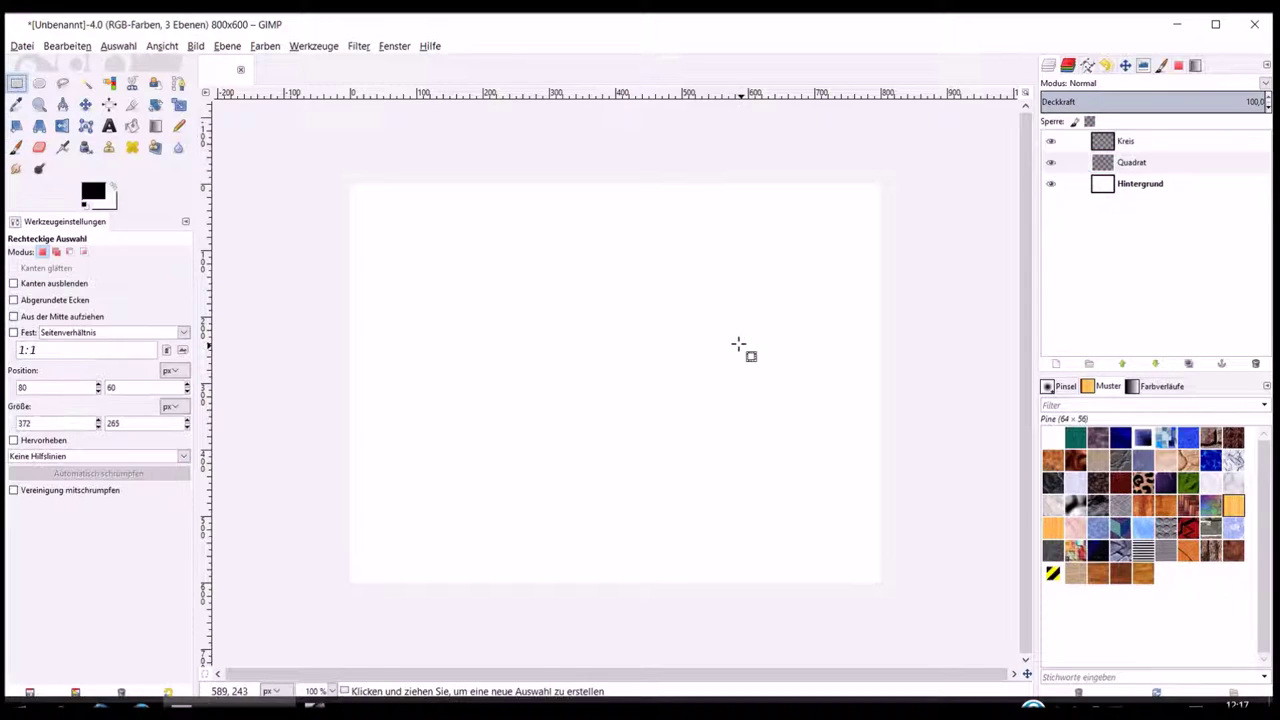
drag(488, 278, 749, 470)
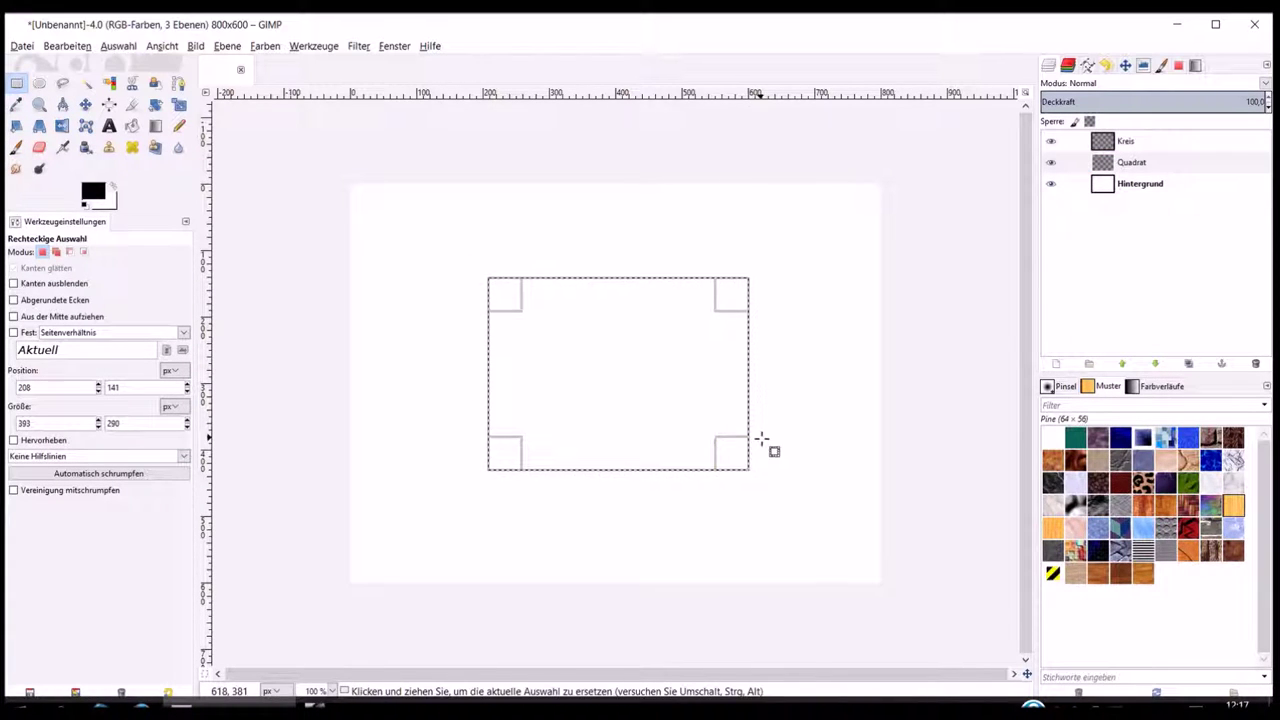
Step: Bucket-fill the rectangle selection with green 62a708
click(133, 125)
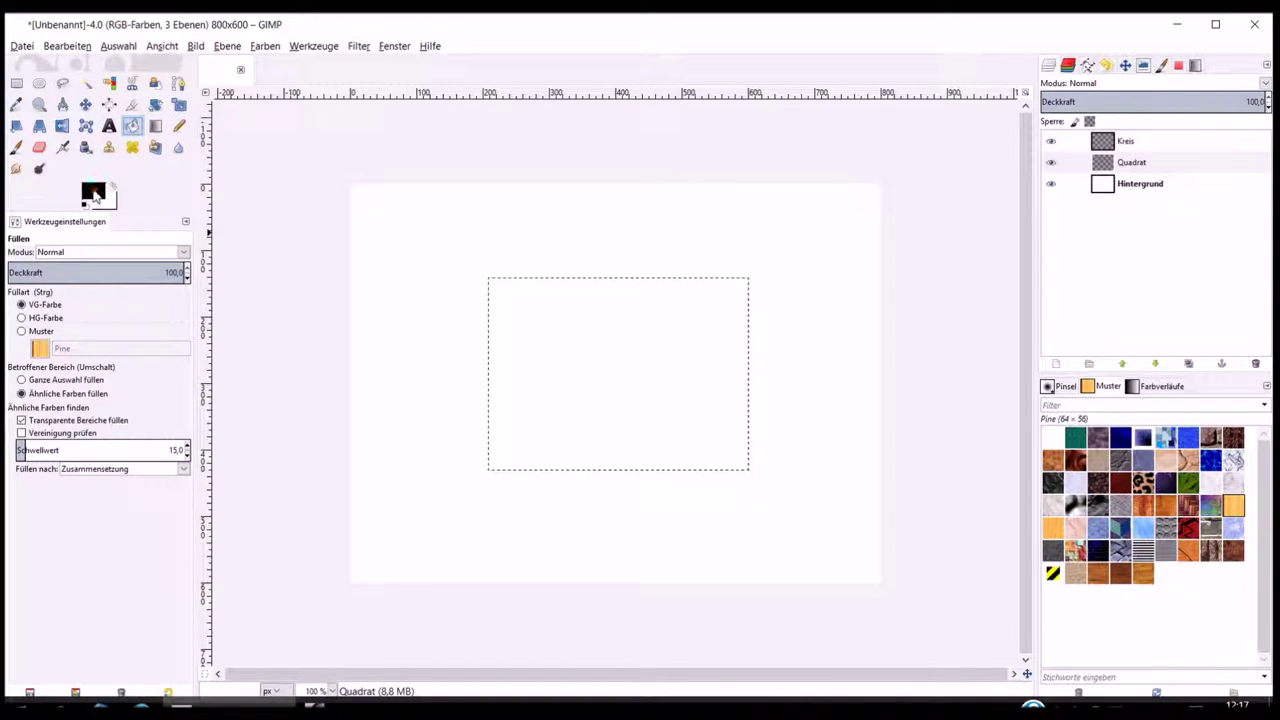
click(93, 192)
mouse_move(437, 323)
mouse_down()
mouse_move(468, 328)
mouse_move(422, 245)
mouse_up()
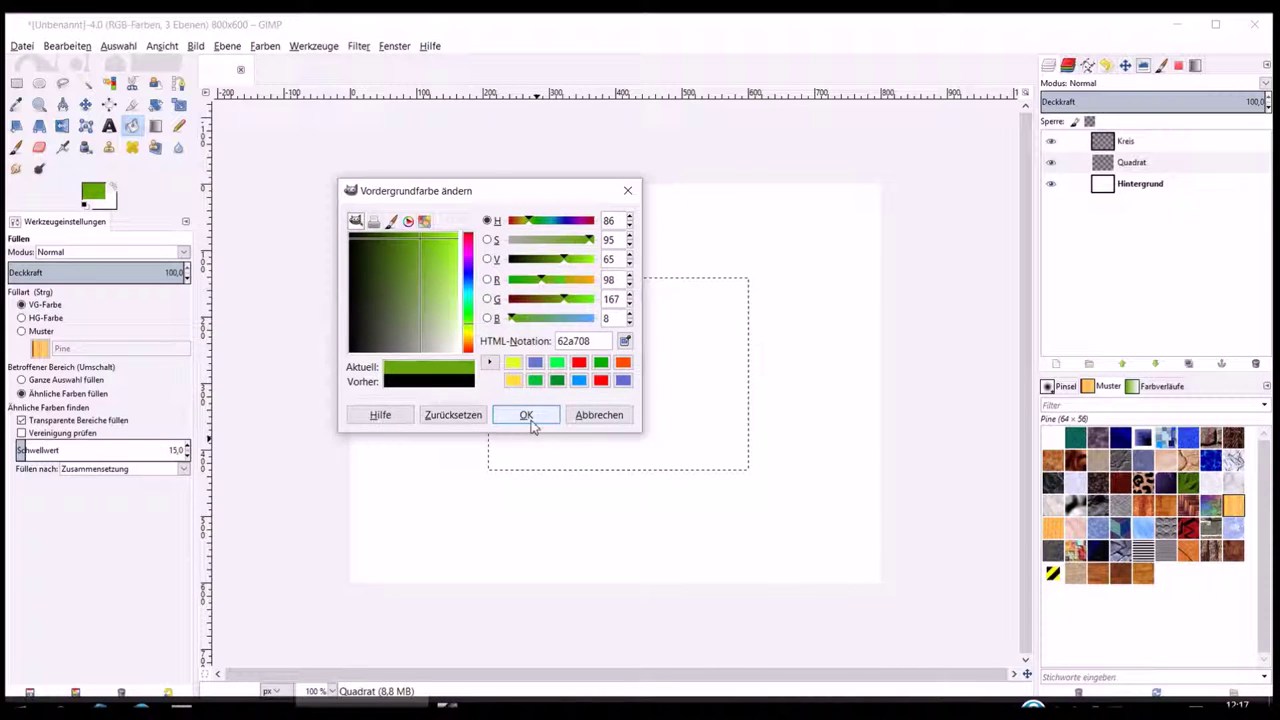
click(526, 414)
click(604, 368)
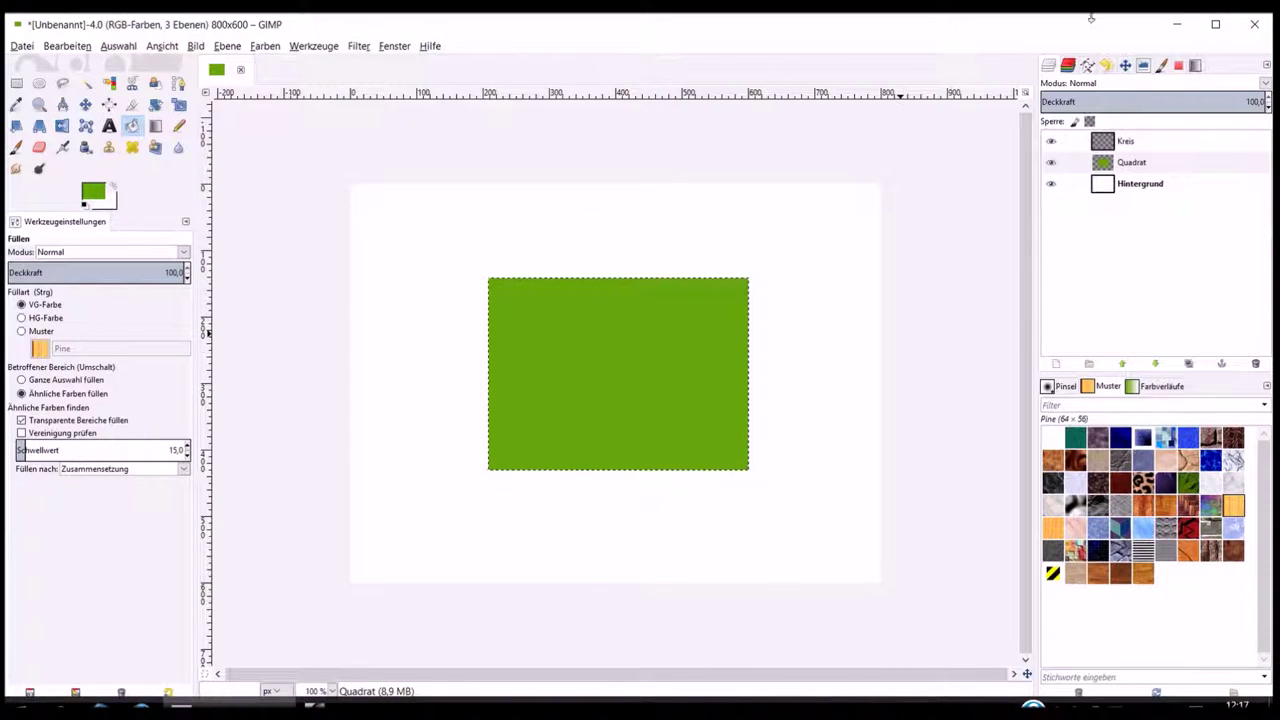
click(1143, 150)
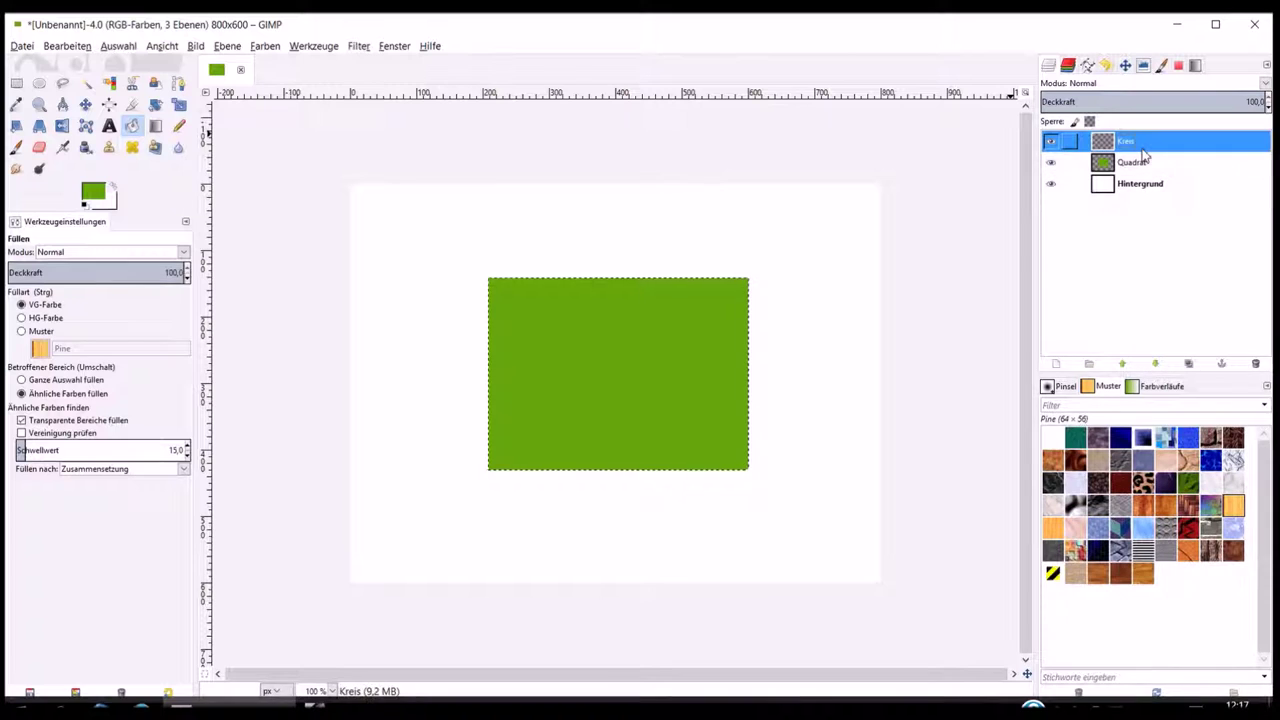
click(39, 83)
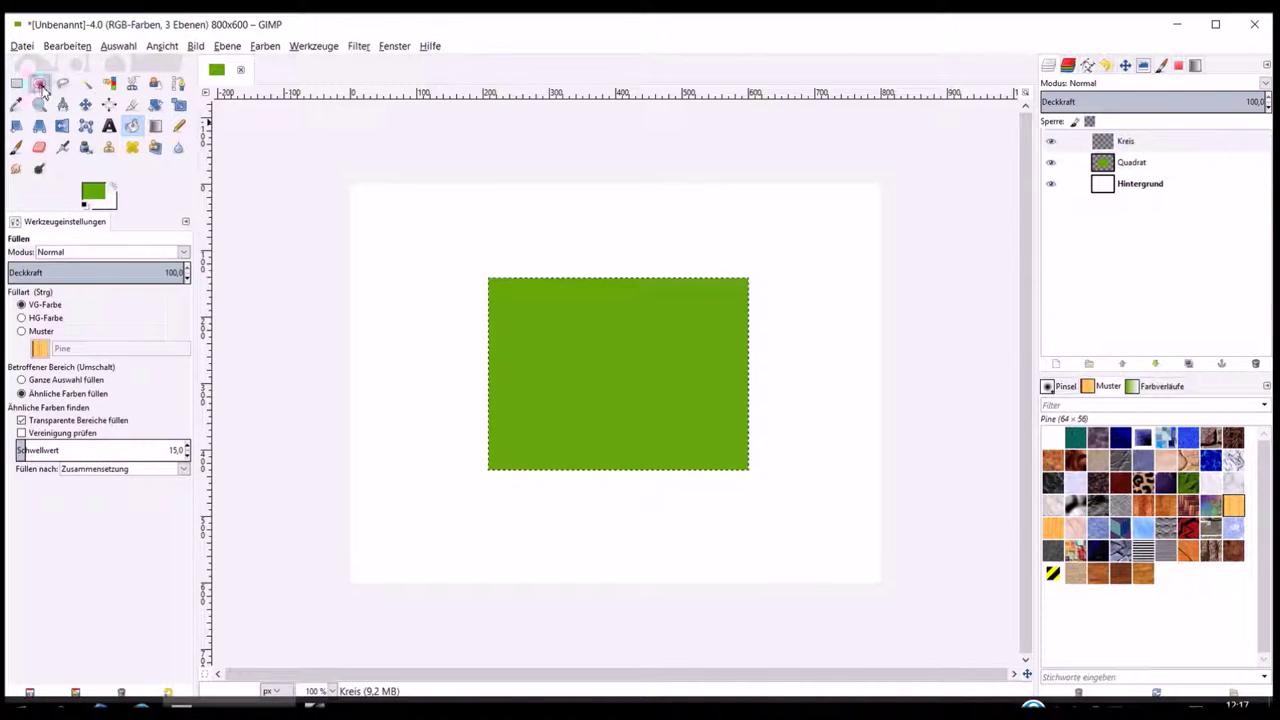
Step: Fill an ellipse over the rectangle's lower-left corner with orange ff4800, then select none
drag(402, 384, 615, 567)
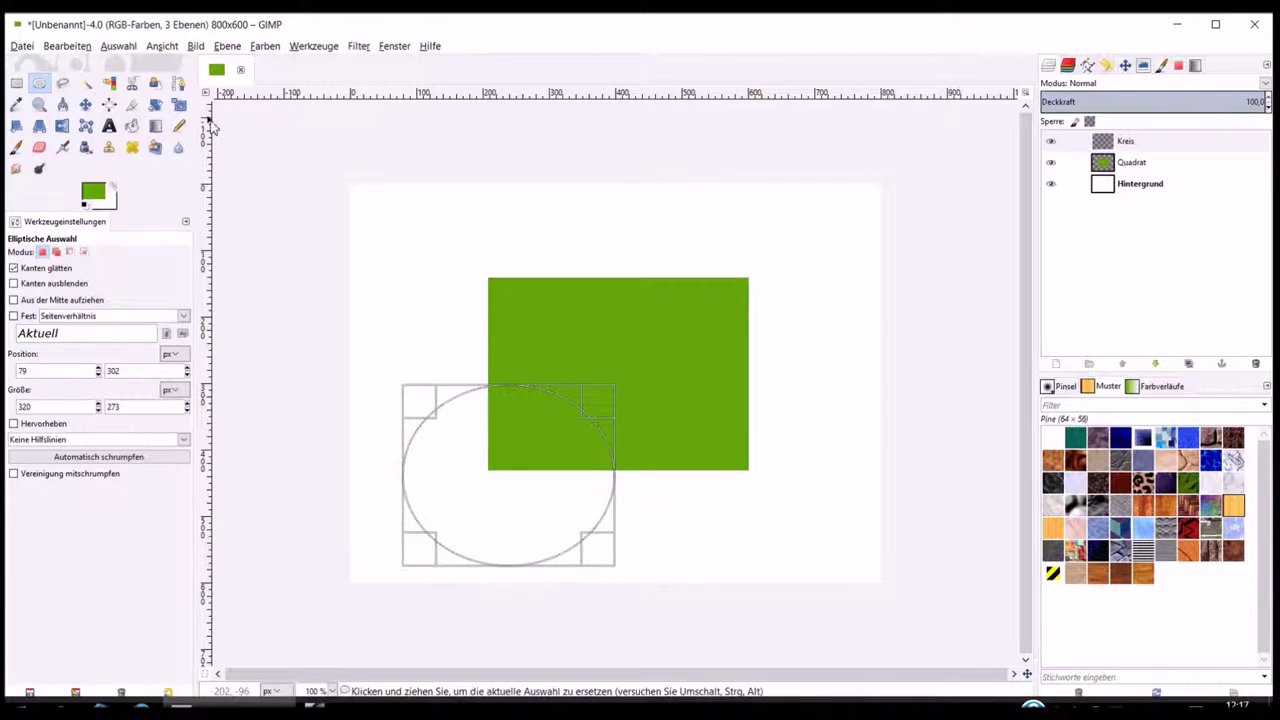
click(93, 192)
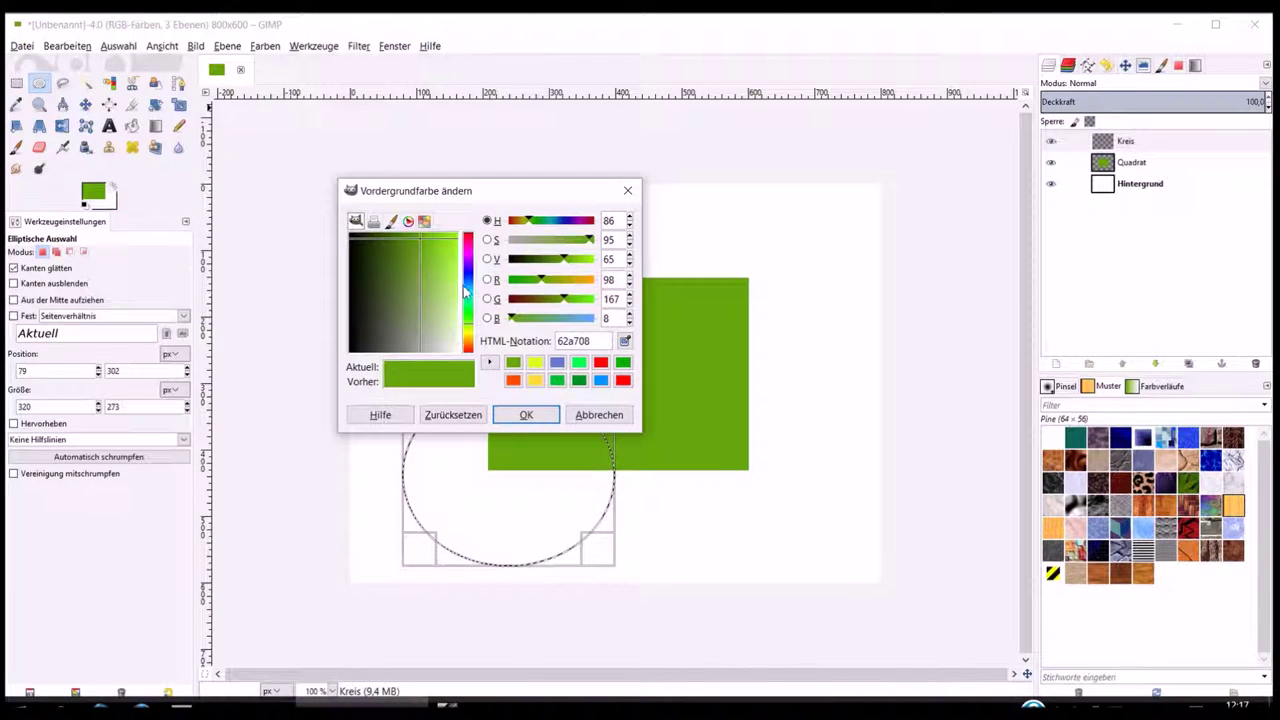
click(467, 245)
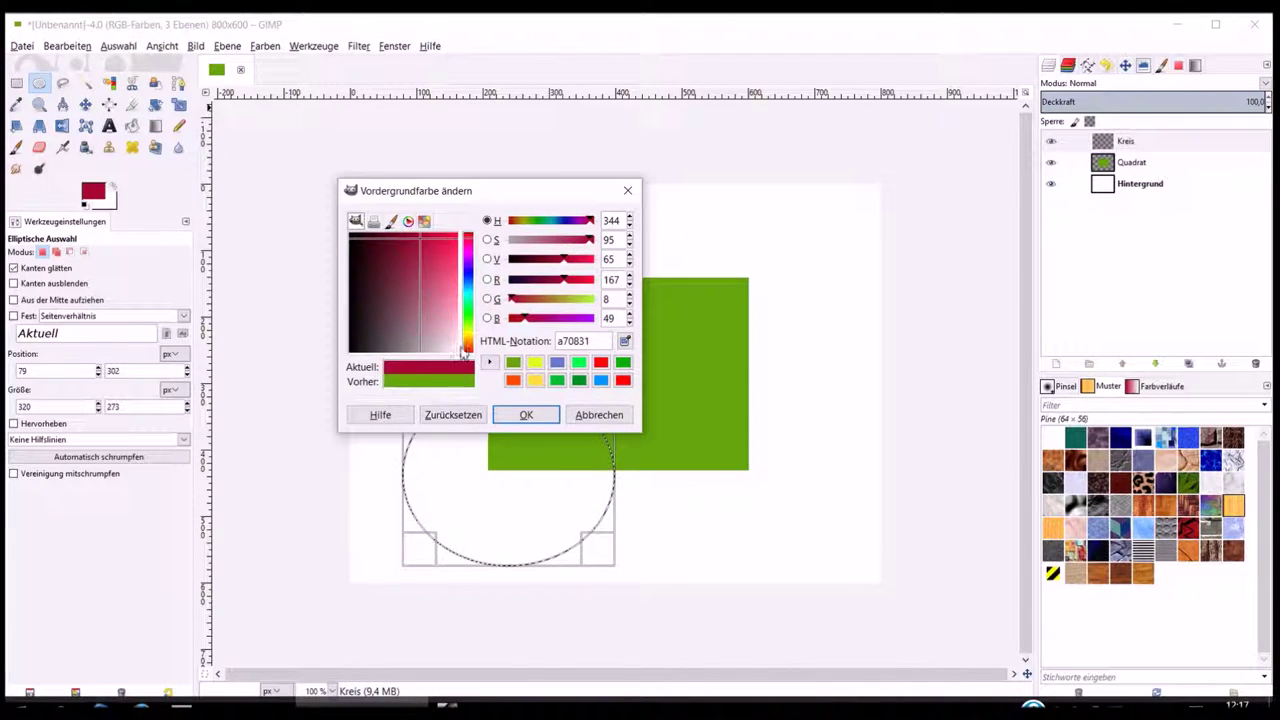
click(467, 350)
drag(445, 275, 460, 232)
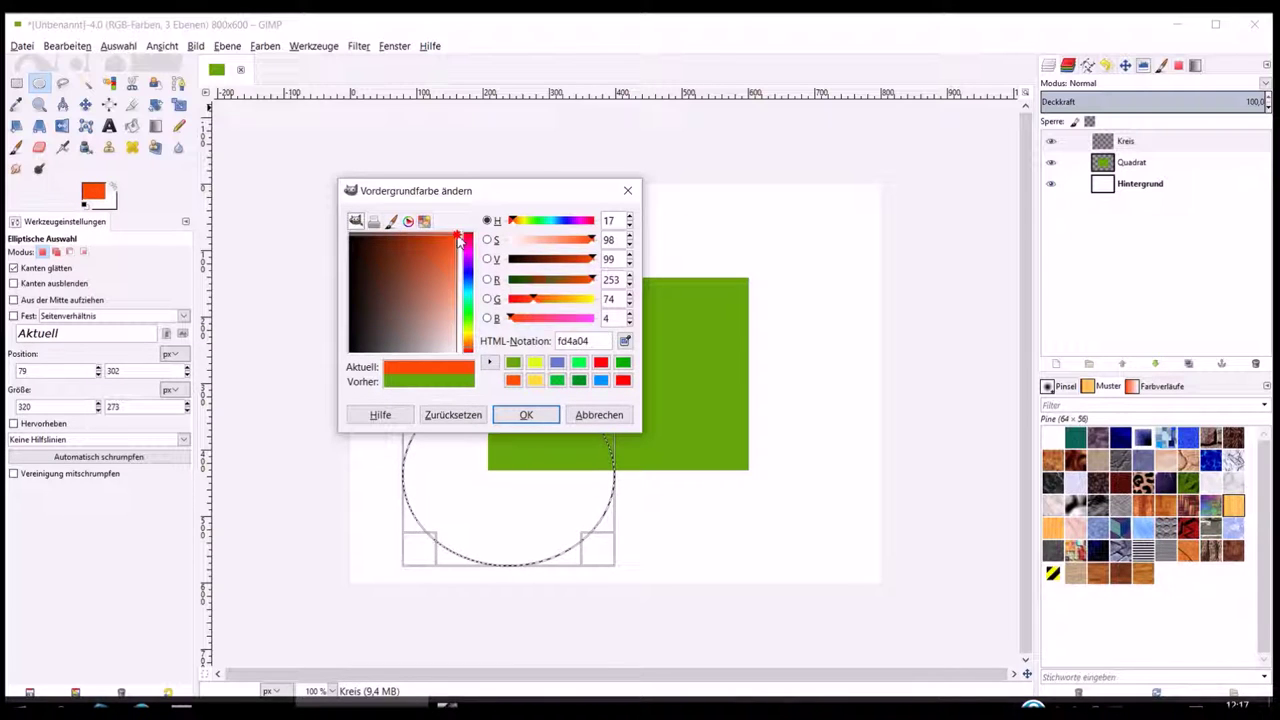
click(537, 424)
click(132, 125)
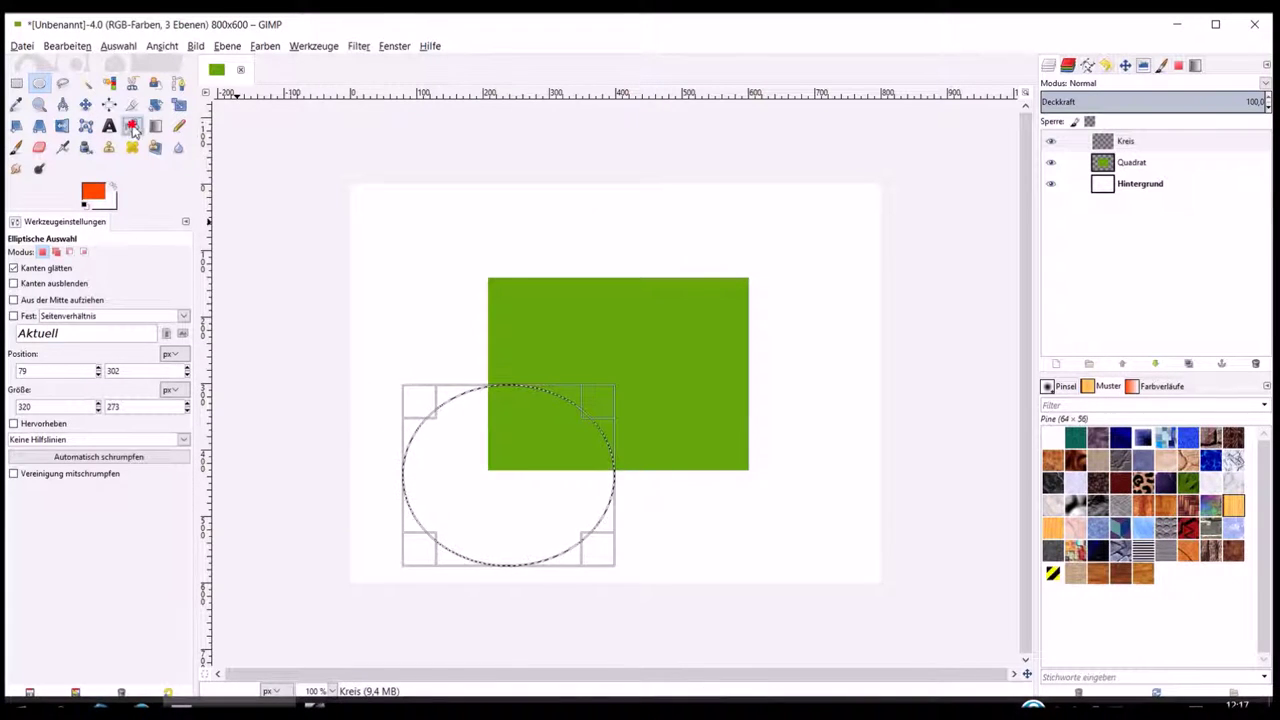
click(467, 506)
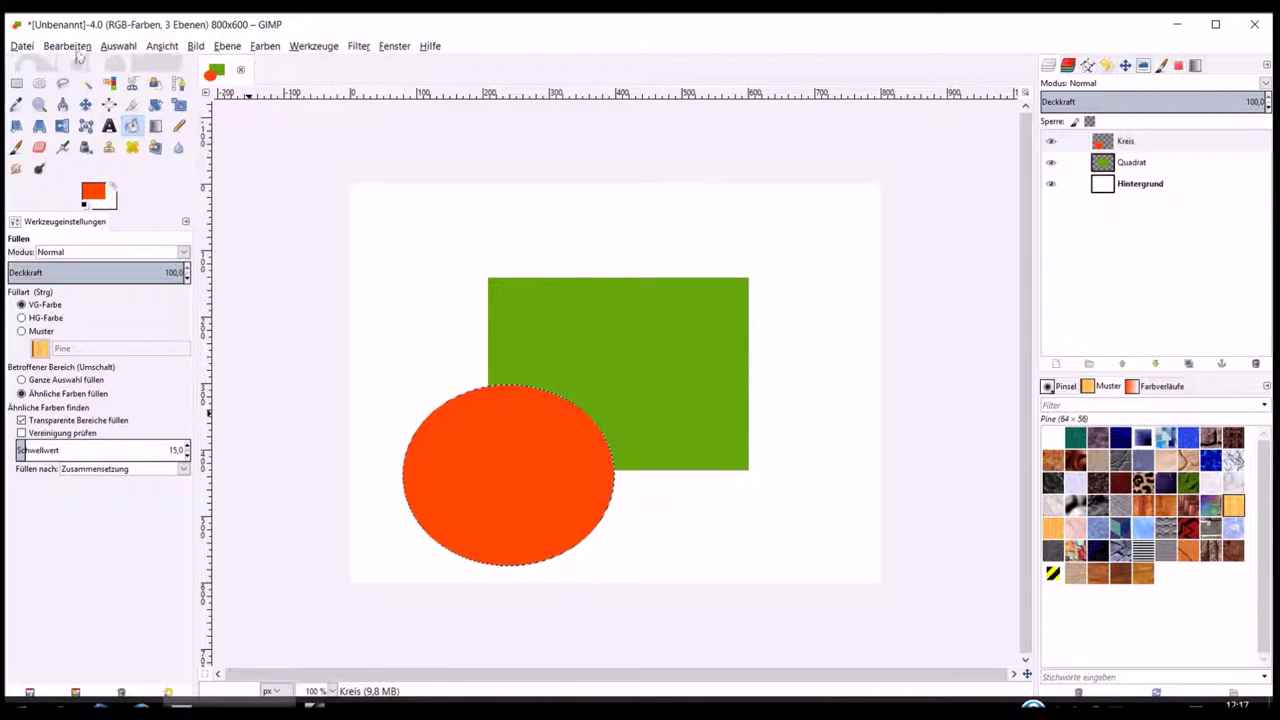
click(118, 46)
click(165, 82)
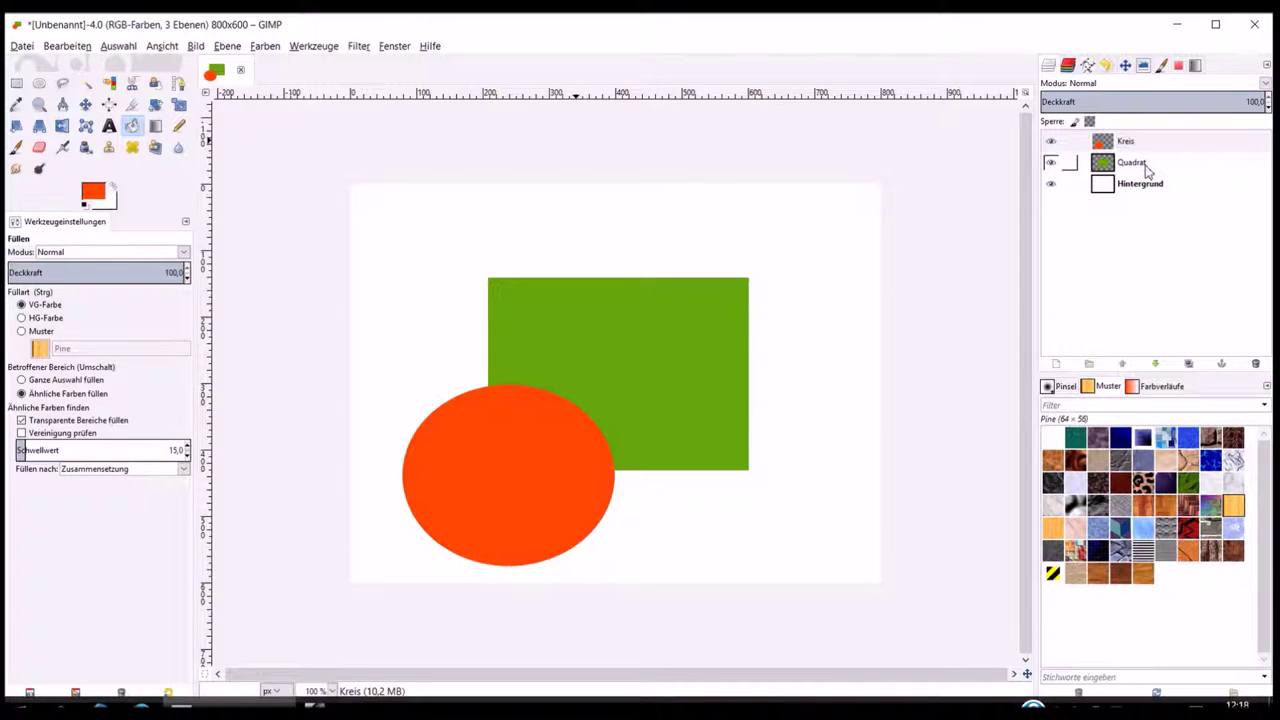
click(1147, 170)
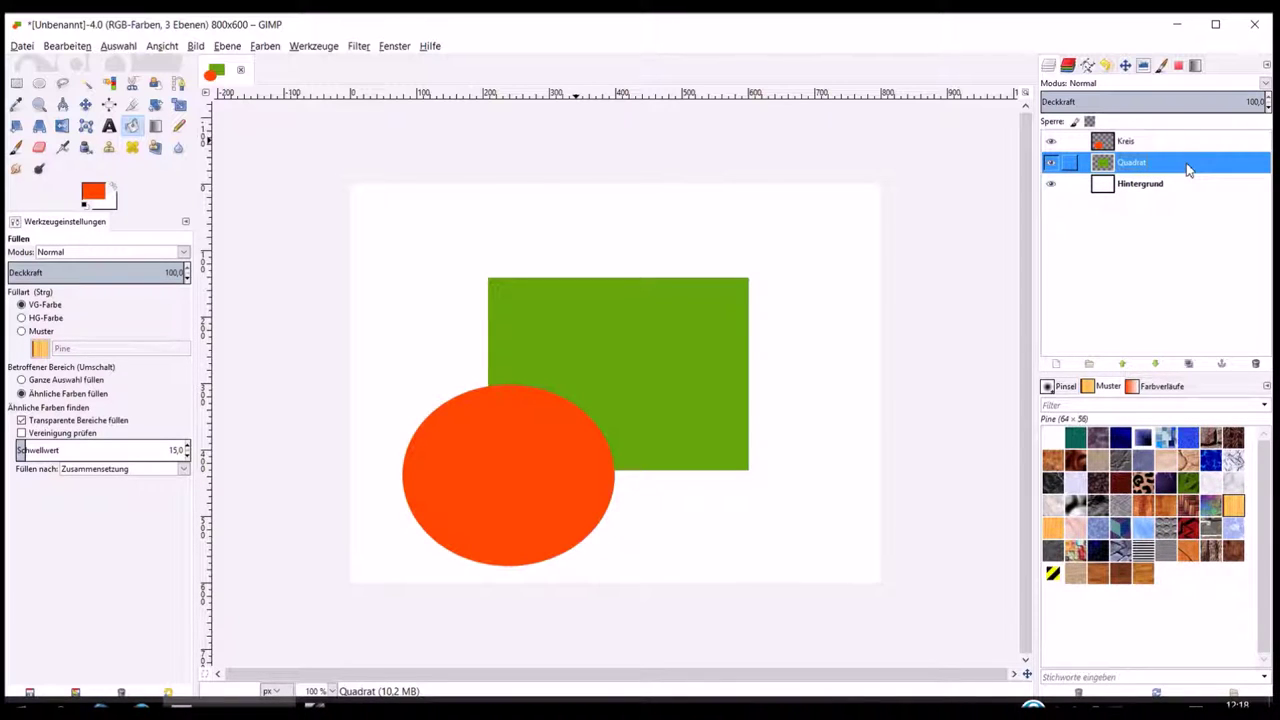
click(1124, 364)
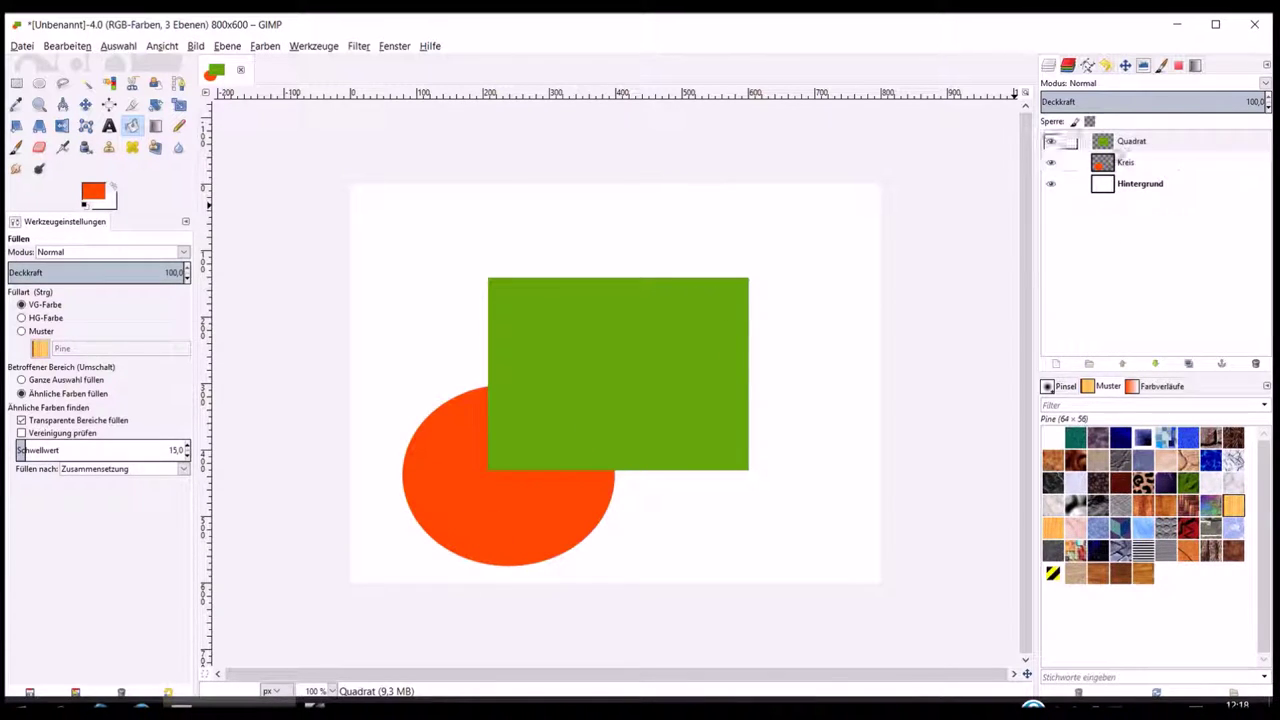
click(1176, 166)
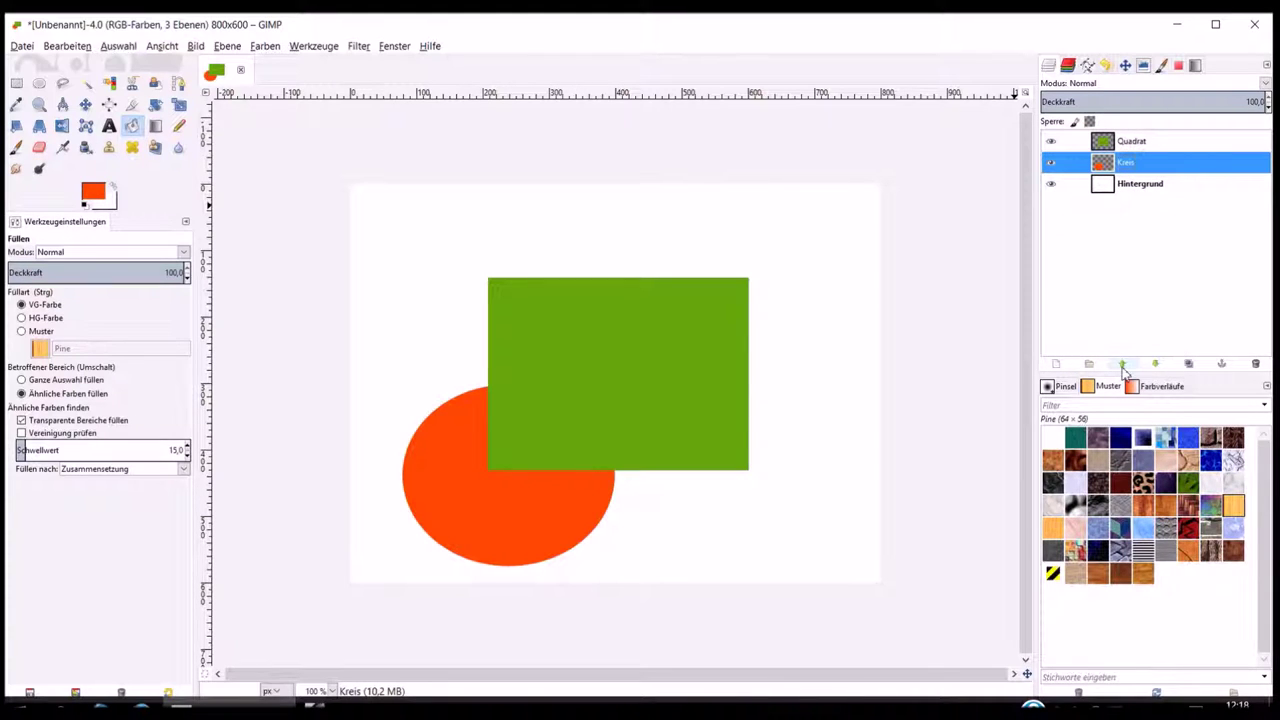
click(1122, 365)
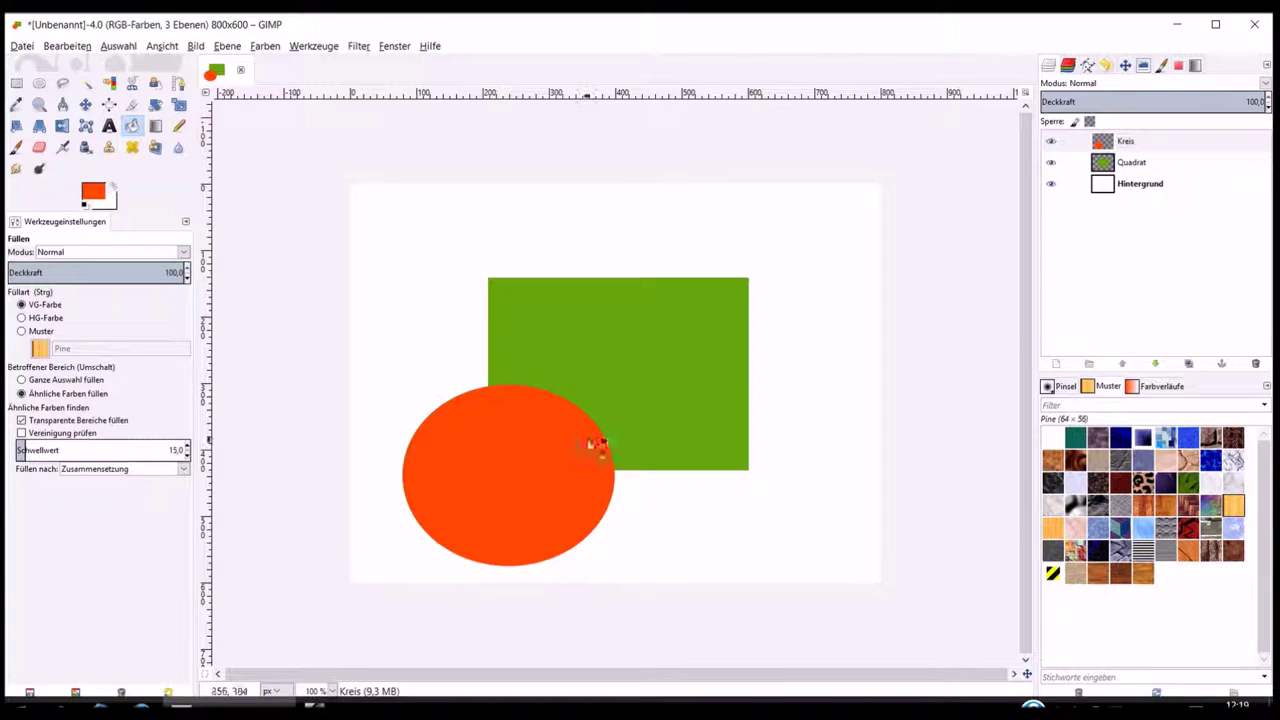
click(1152, 166)
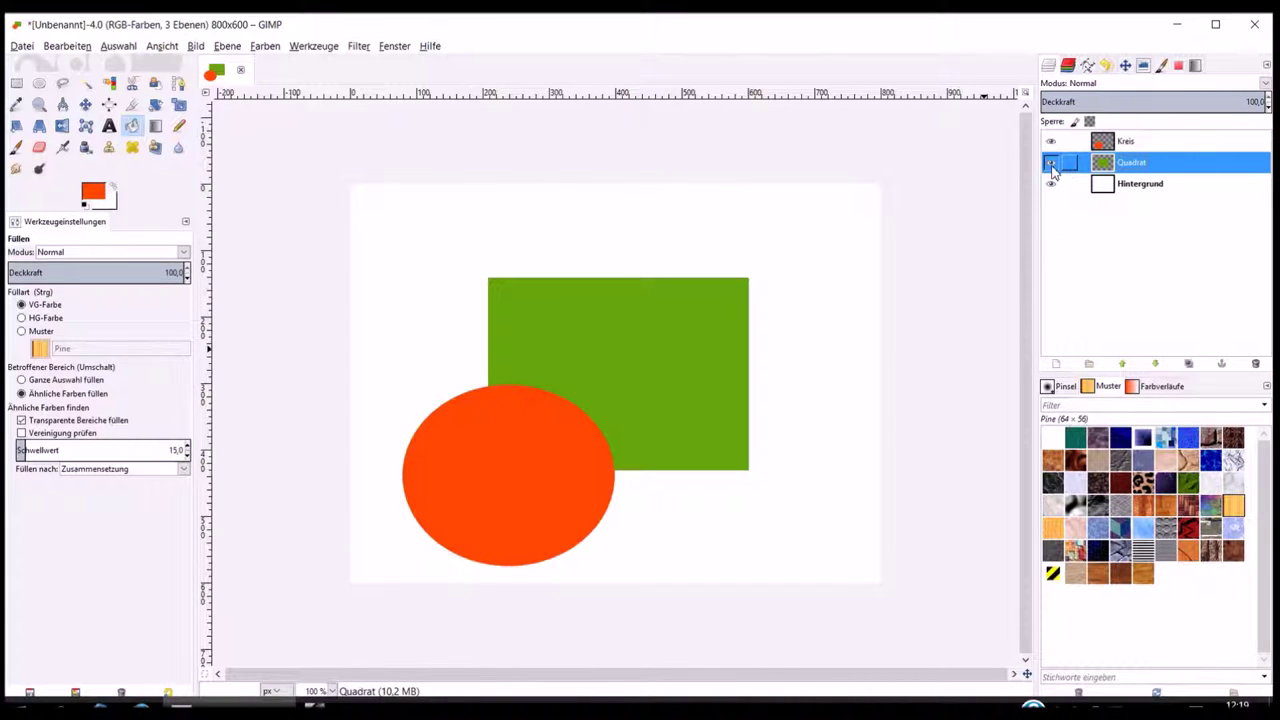
click(1050, 163)
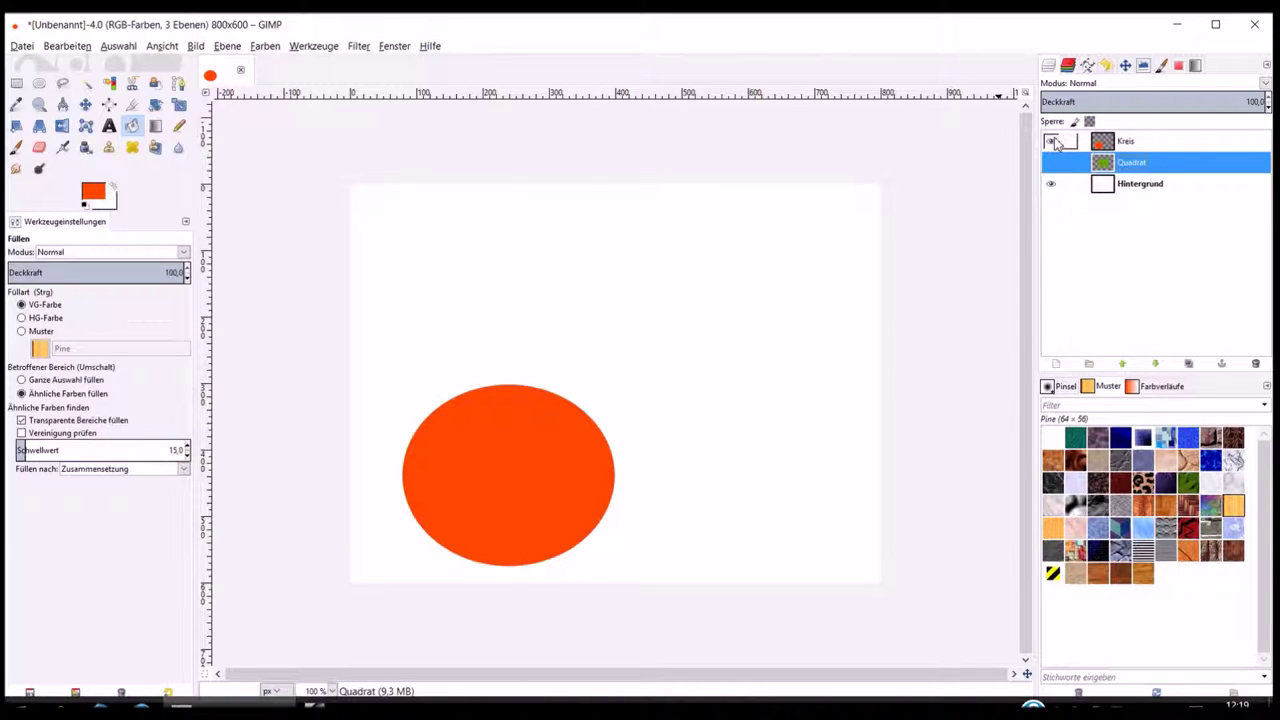
click(1051, 141)
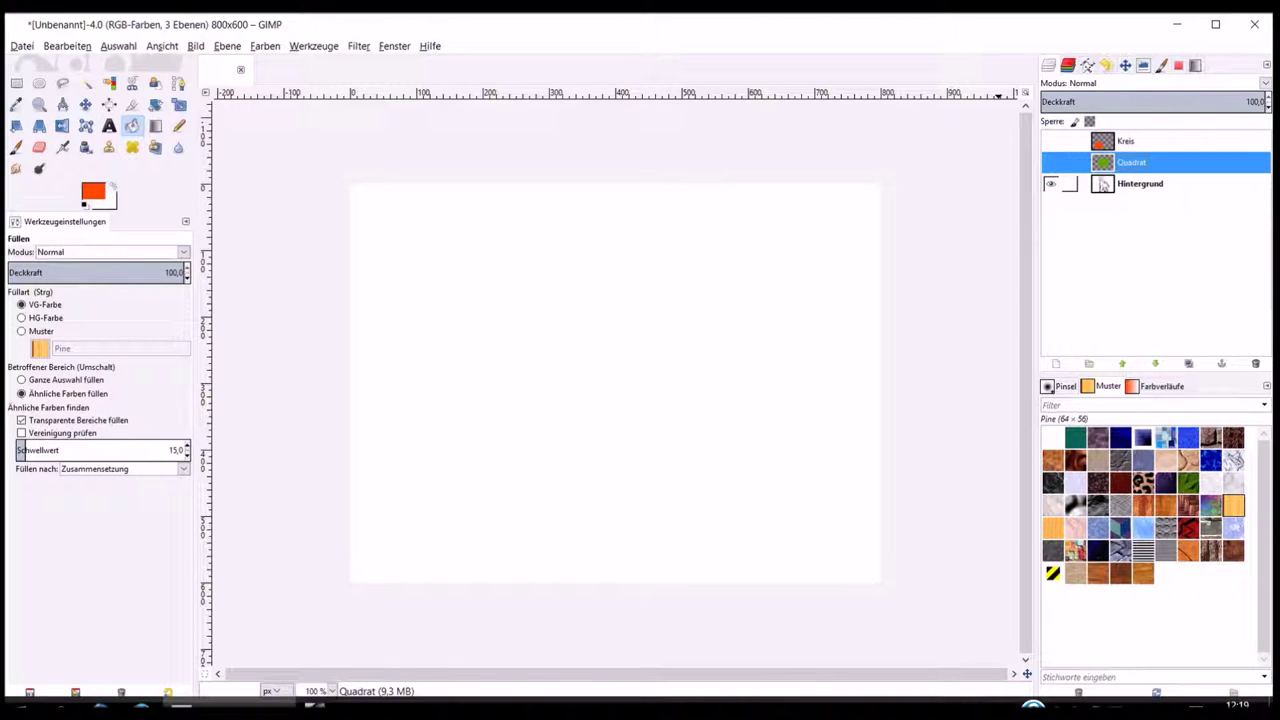
click(1051, 162)
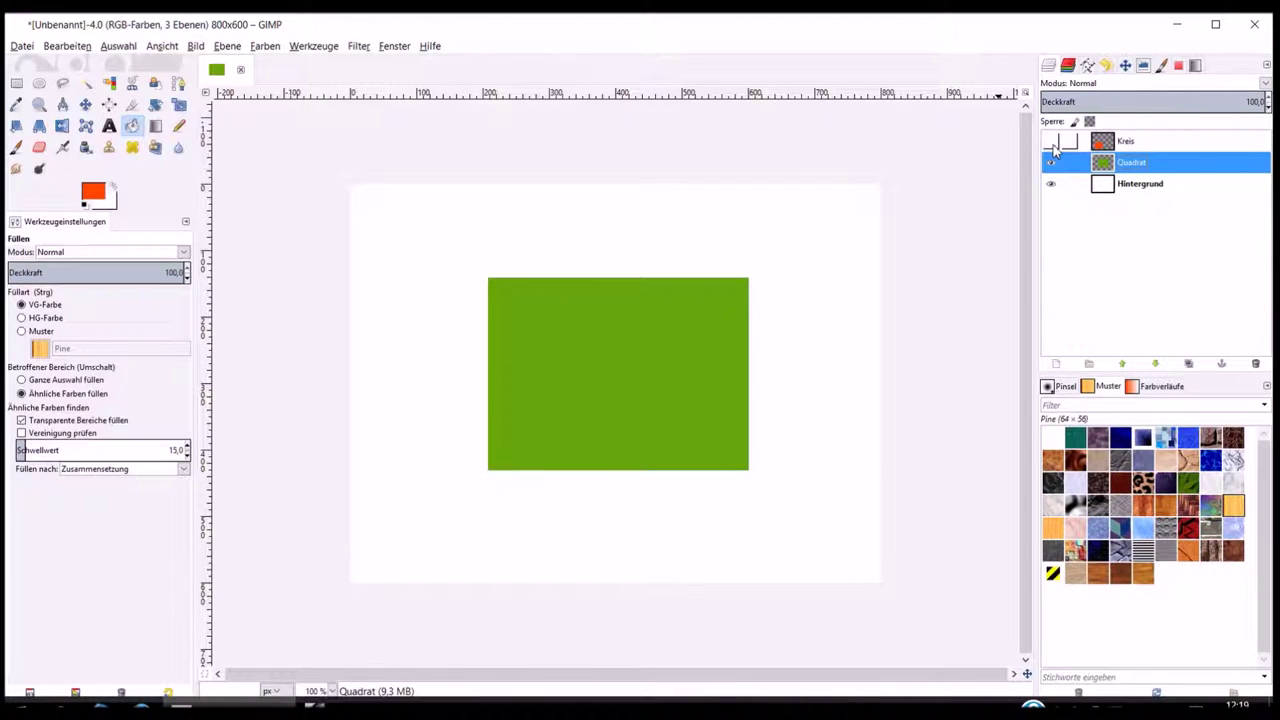
click(1051, 141)
click(1051, 141)
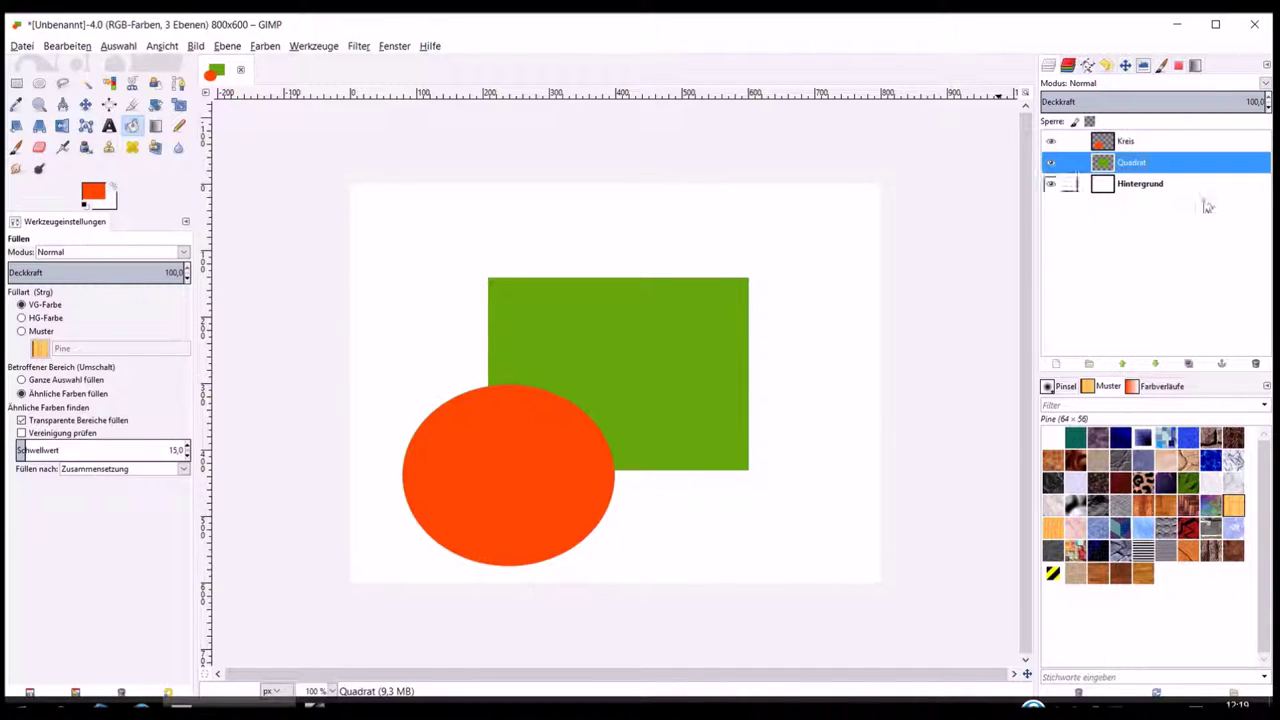
click(1155, 145)
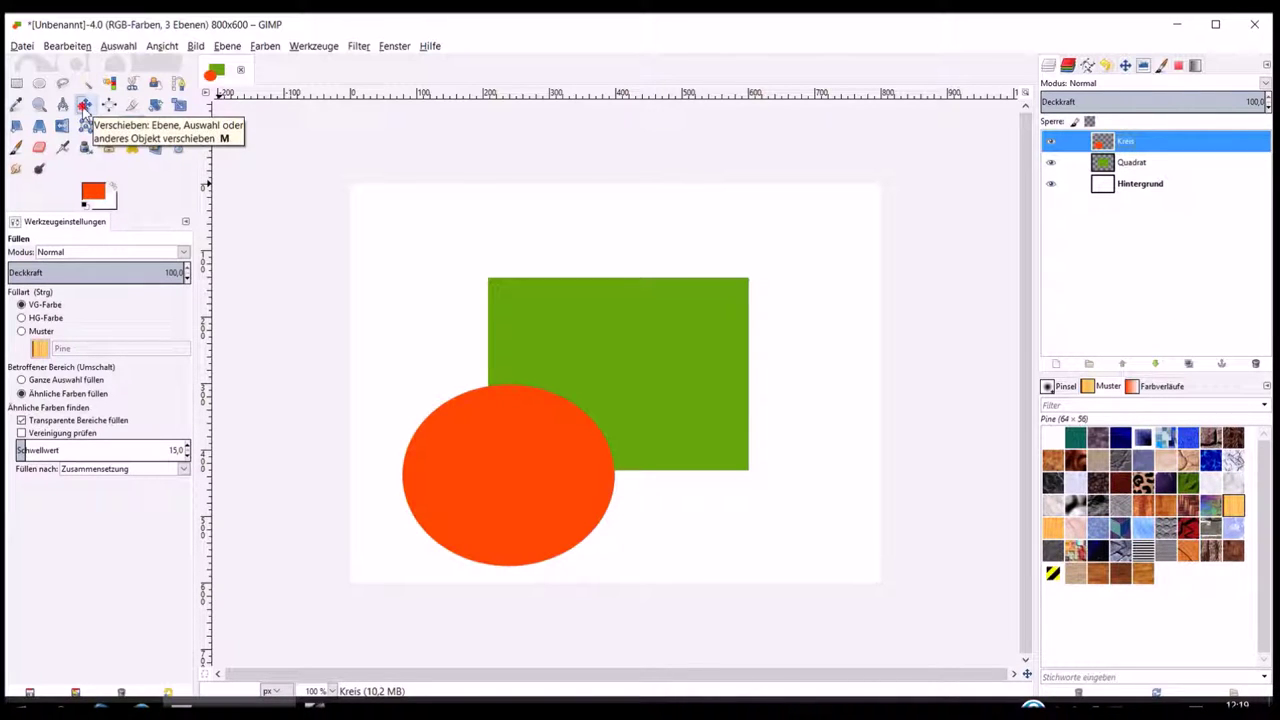
Step: With the Move tool in layer mode, drag the orange ellipse toward the rectangle's upper-right corner
click(85, 107)
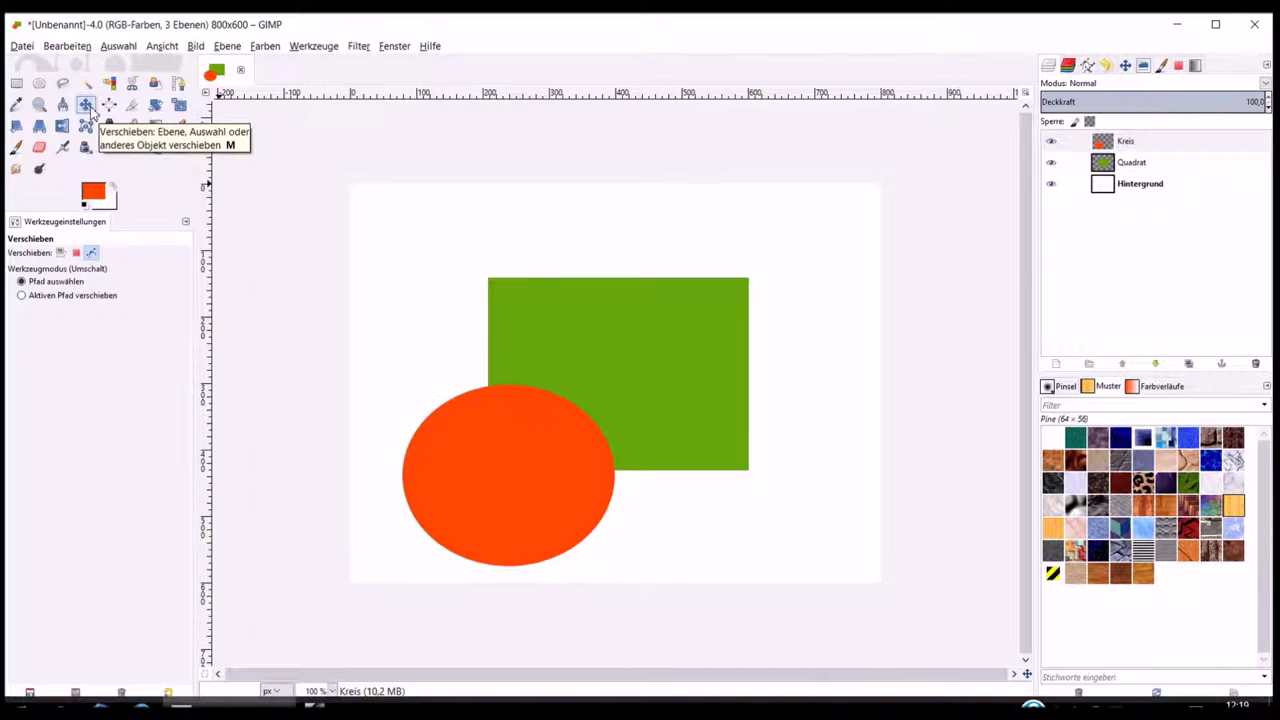
click(60, 253)
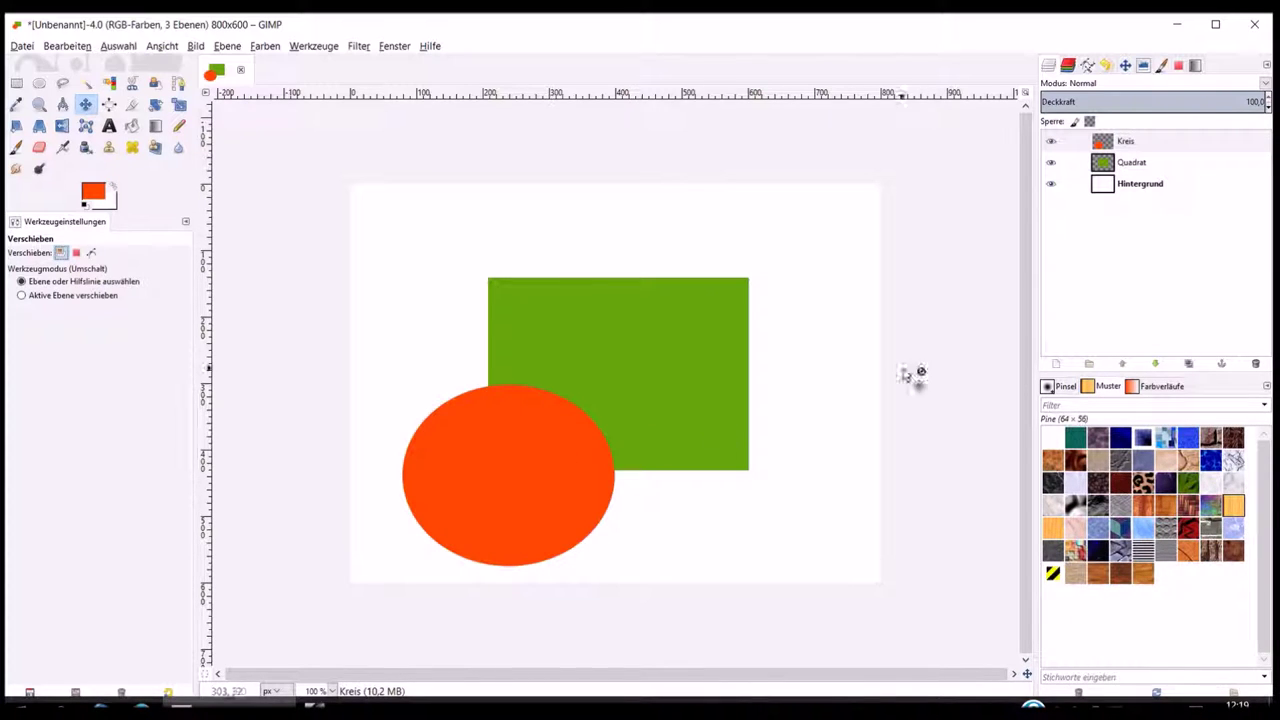
mouse_move(508, 475)
mouse_down()
mouse_move(687, 299)
mouse_move(628, 279)
mouse_move(621, 375)
mouse_up()
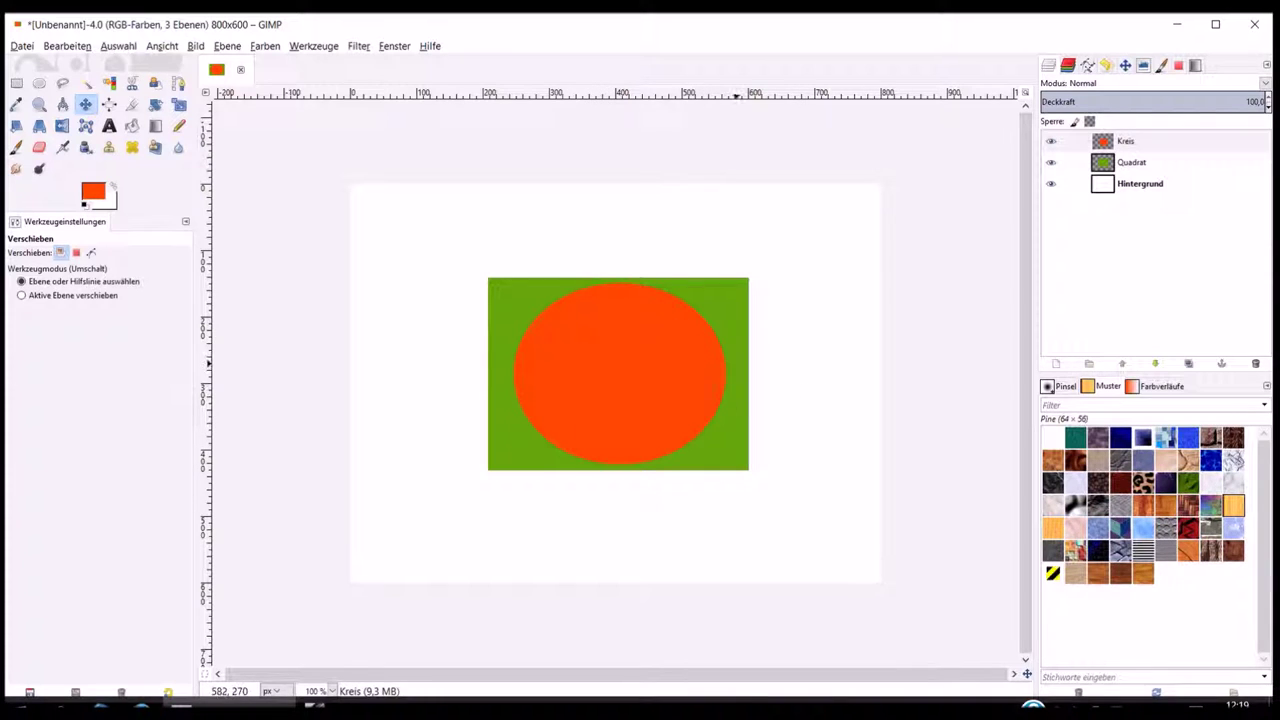
mouse_move(644, 378)
mouse_down()
mouse_move(511, 382)
mouse_move(767, 371)
mouse_move(781, 342)
mouse_up()
click(1160, 162)
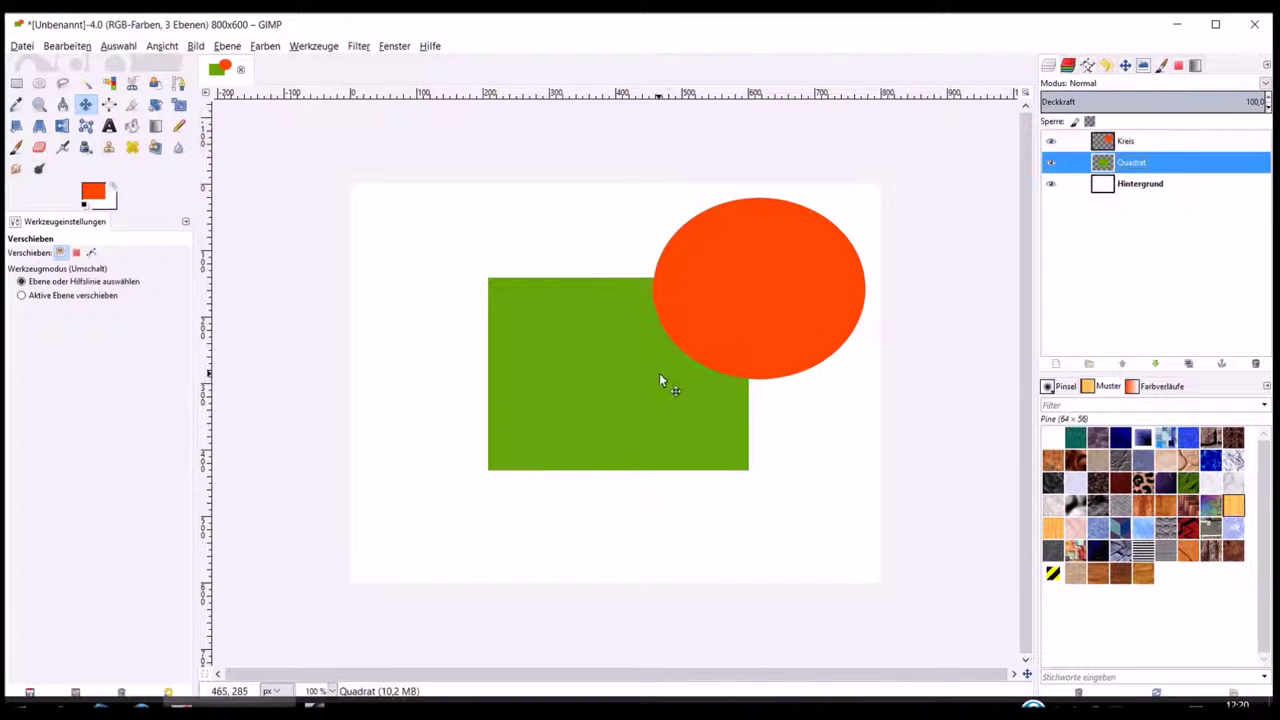
Step: Move the green rectangle down-left and place the Kreis ellipse over its upper-right corner
mouse_move(611, 371)
mouse_down()
mouse_move(491, 470)
mouse_move(505, 466)
mouse_up()
click(1120, 141)
drag(795, 277, 668, 349)
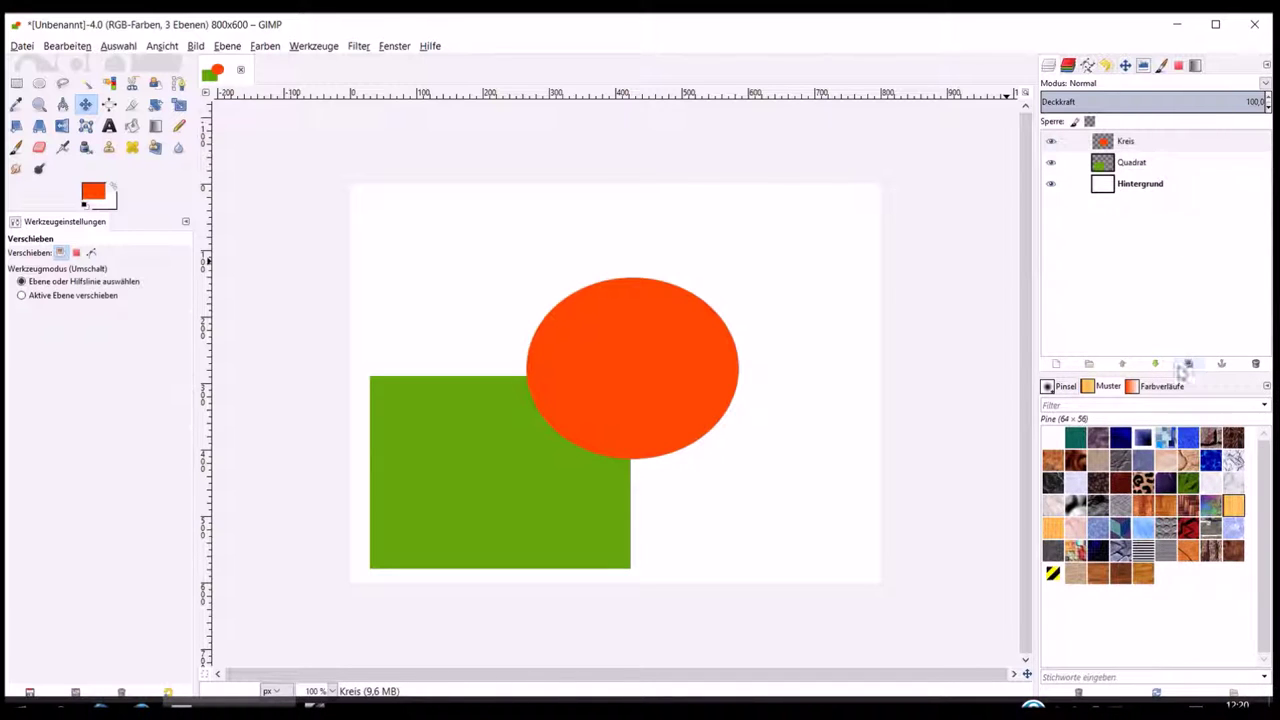
Step: Duplicate the Kreis layer and move the Kreis-Kopie ellipse over the rectangle's lower-left part
click(1188, 364)
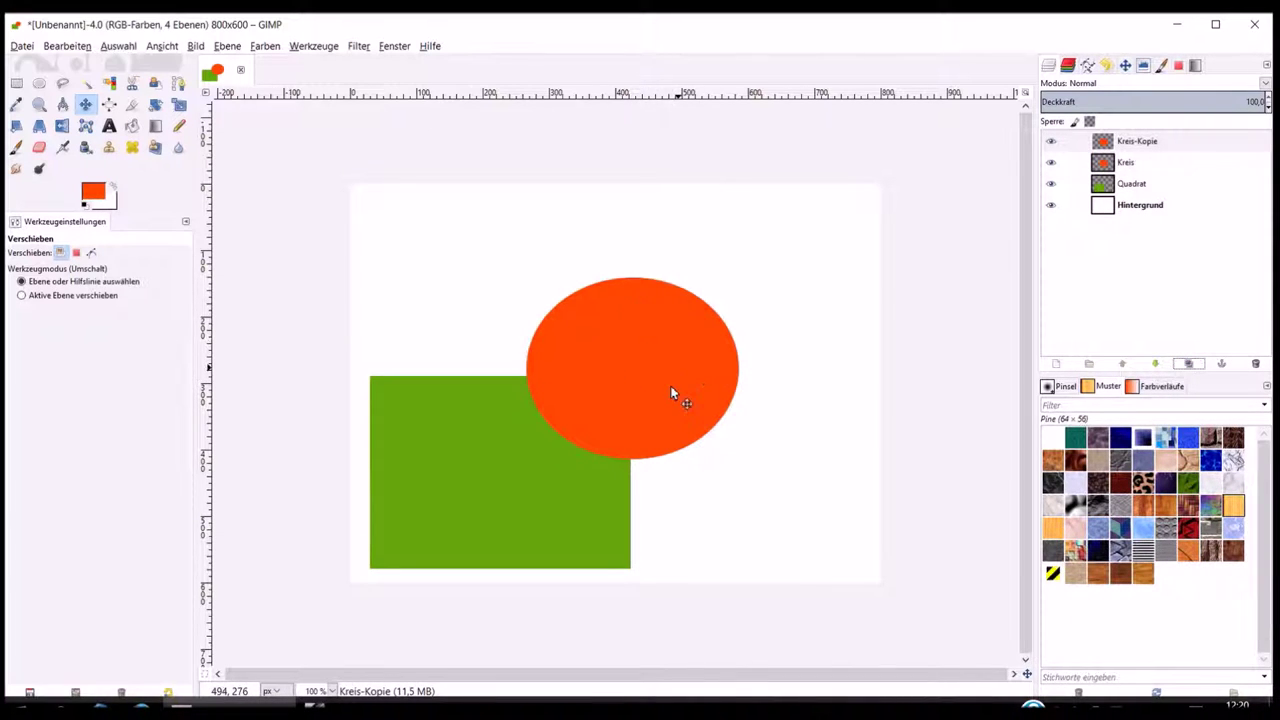
mouse_move(669, 367)
mouse_down()
mouse_move(709, 345)
mouse_move(478, 484)
mouse_up()
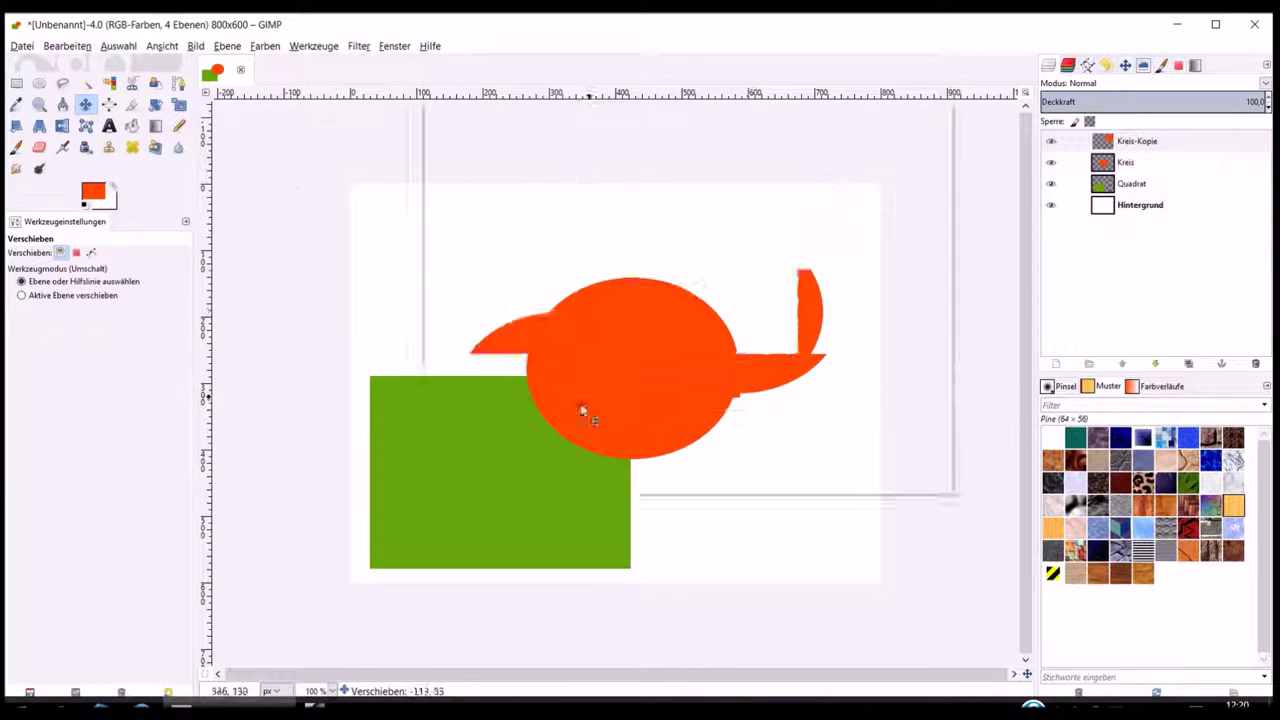
drag(478, 484, 480, 493)
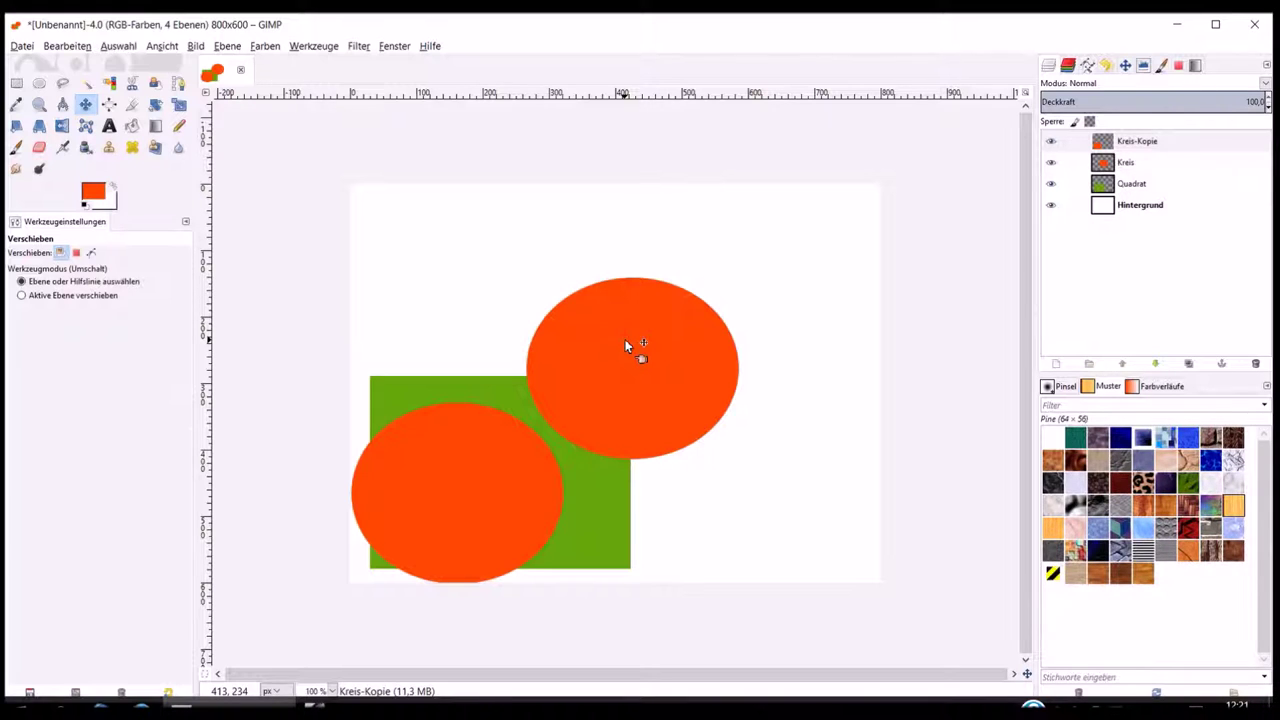
click(330, 705)
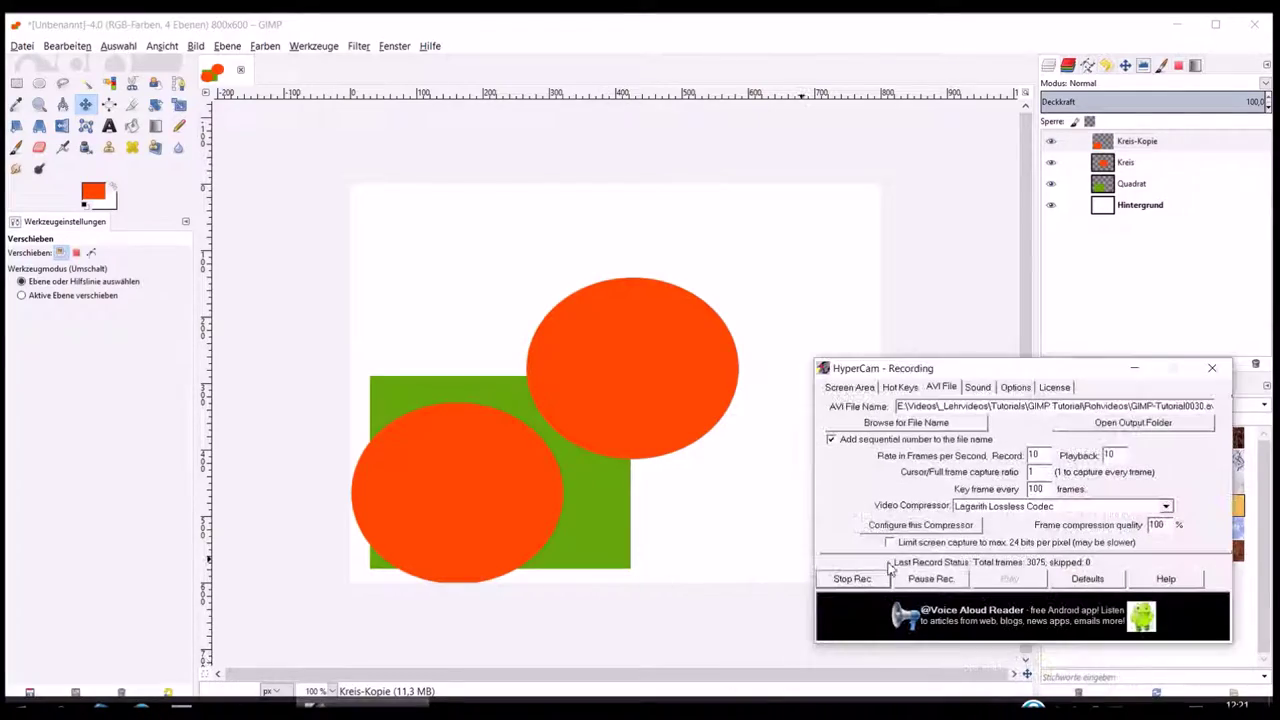
click(852, 578)
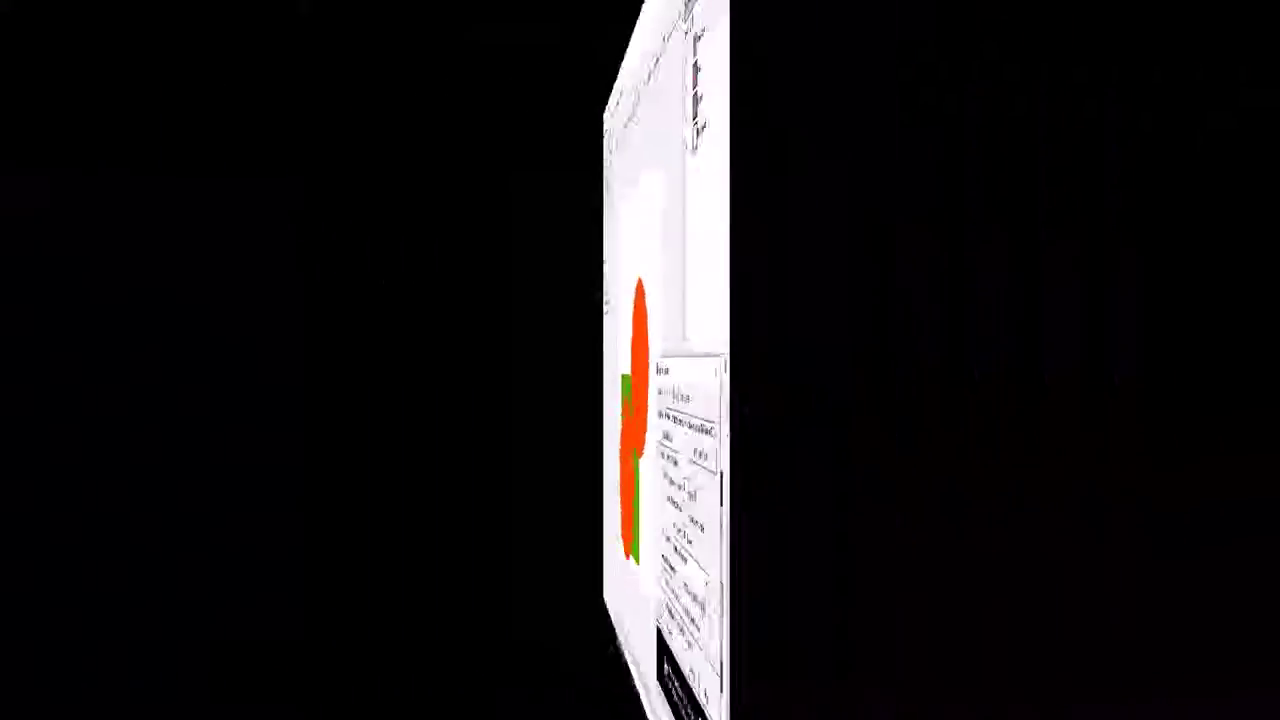